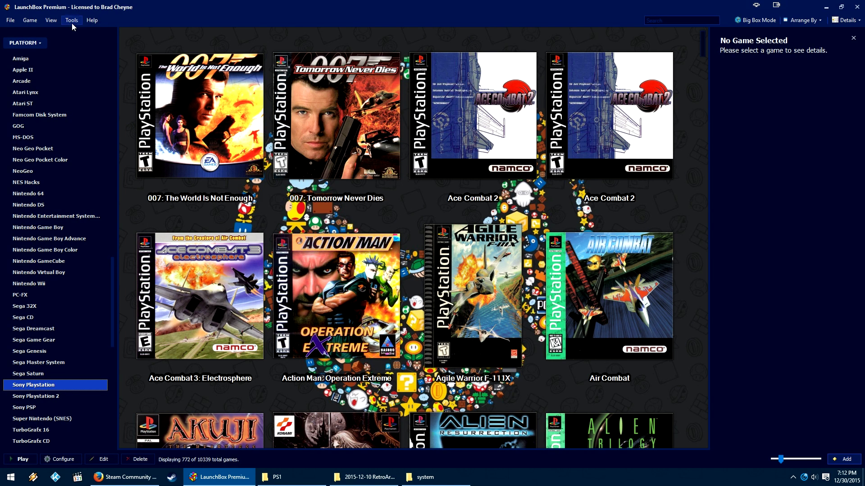
- Start a new emulator entry in the emulator manager using the ePSXe preset
{"action": "left_click", "coordinate": [75, 20]}
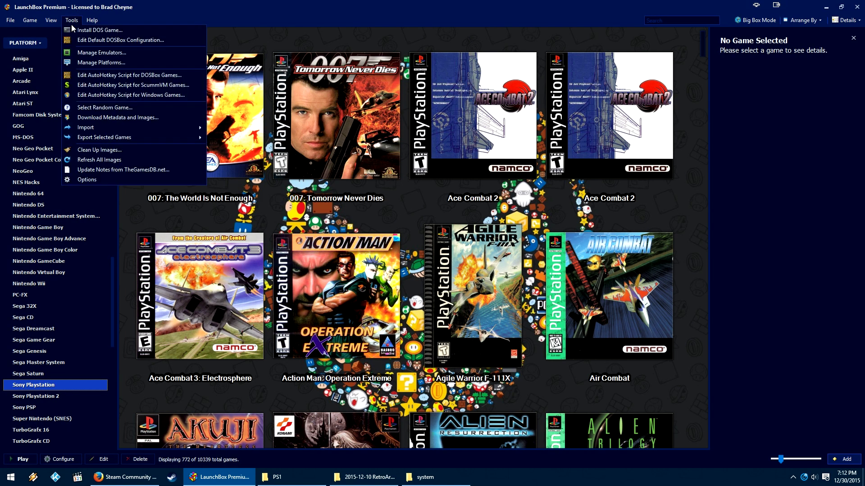
{"action": "left_click", "coordinate": [101, 52]}
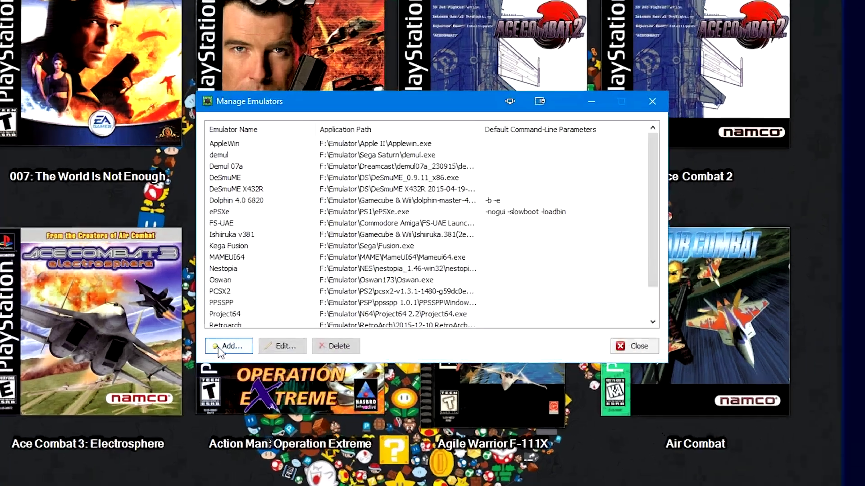
{"action": "left_click", "coordinate": [218, 347]}
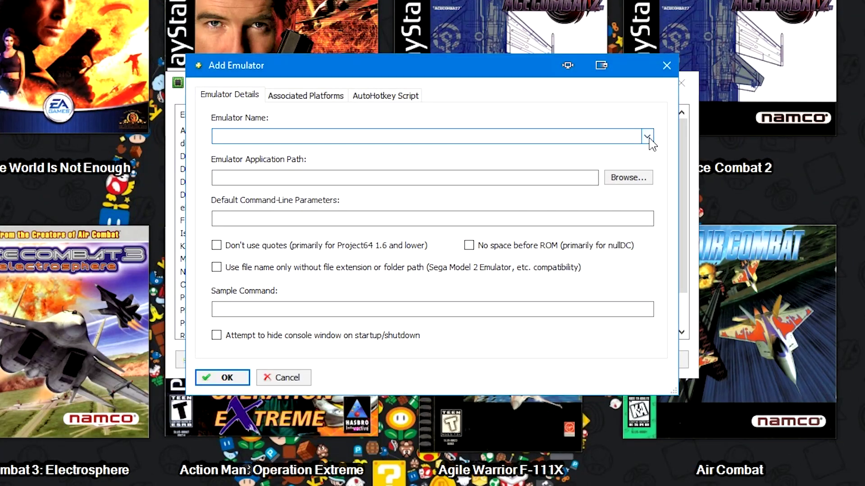
{"action": "left_click", "coordinate": [647, 136]}
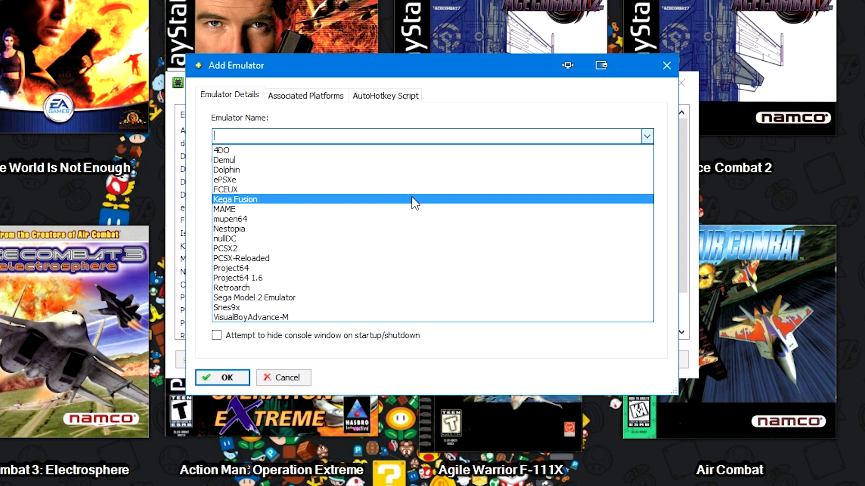
{"action": "left_click", "coordinate": [360, 180]}
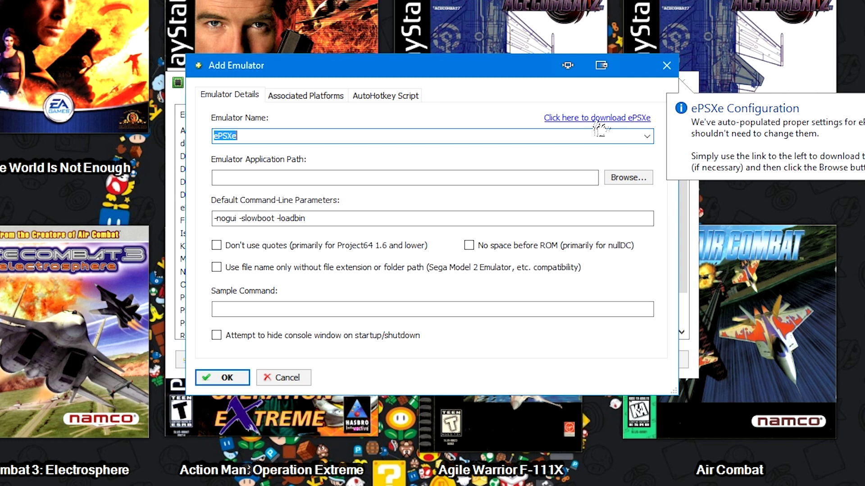
- Set the emulator application path to ePSXe.exe in the F:\Emulator\PS1 folder
{"action": "left_click", "coordinate": [638, 180]}
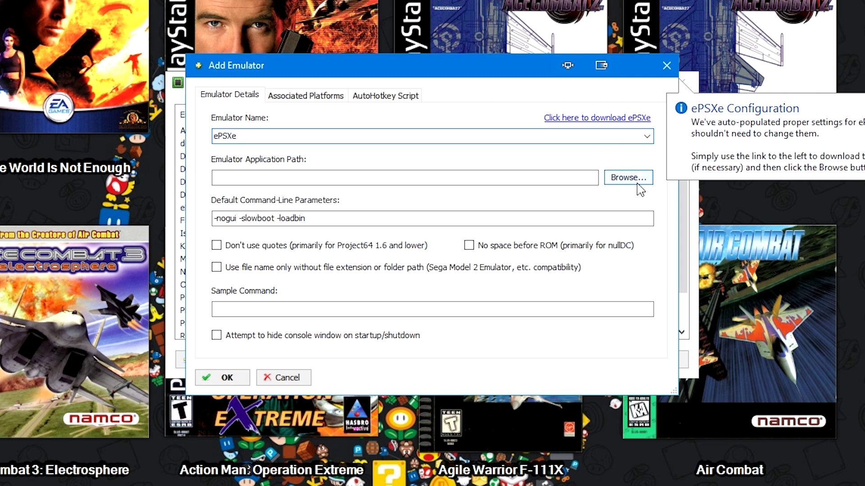
{"action": "left_click", "coordinate": [540, 116]}
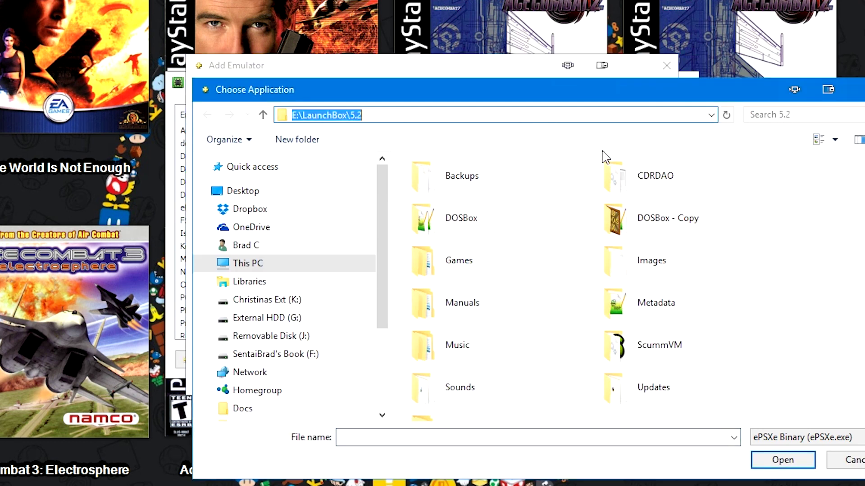
{"action": "type", "text": "F:\\Emulator\\PS1"}
{"action": "key", "text": "Return"}
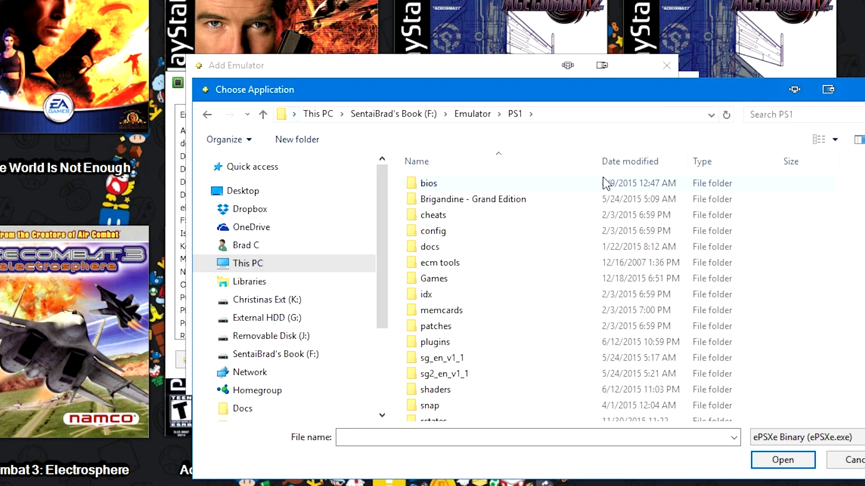
{"action": "scroll", "coordinate": [612, 179], "scroll_direction": "down", "scroll_amount": 1}
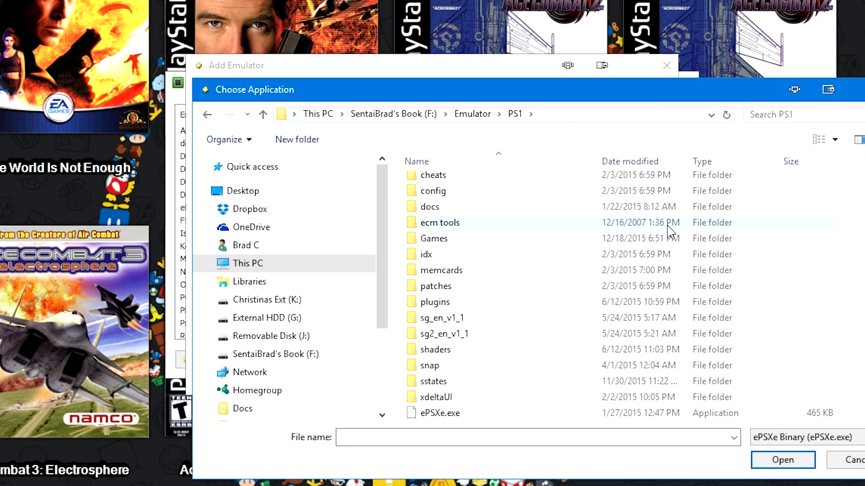
{"action": "double_click", "coordinate": [435, 413]}
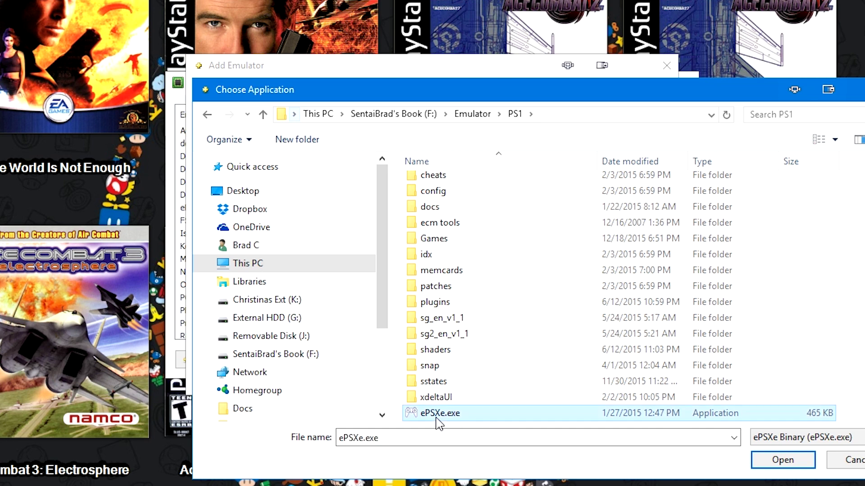
- Check the platforms associated with the ePSXe emulator and save the entry
{"action": "left_click", "coordinate": [293, 96]}
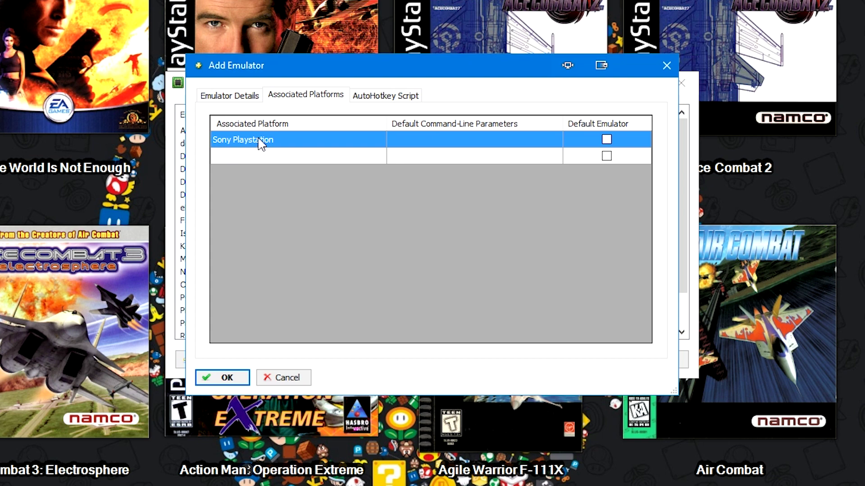
{"action": "key", "text": "ctrl+shift+Tab"}
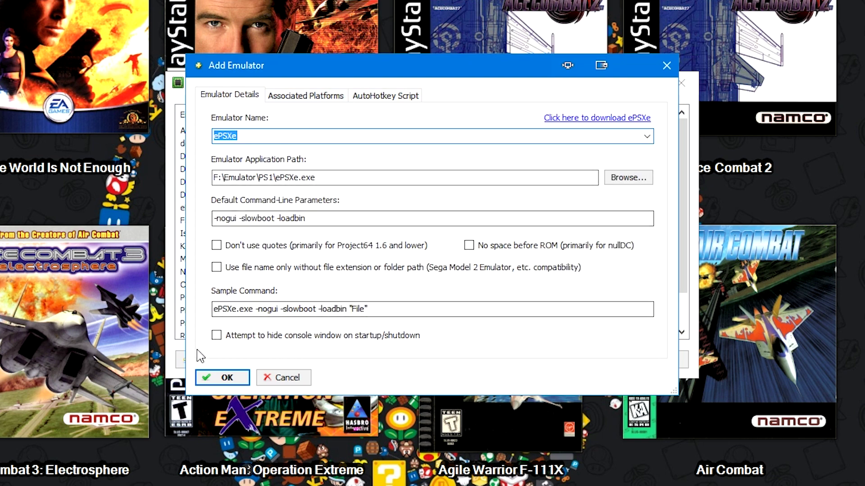
{"action": "left_click", "coordinate": [215, 379]}
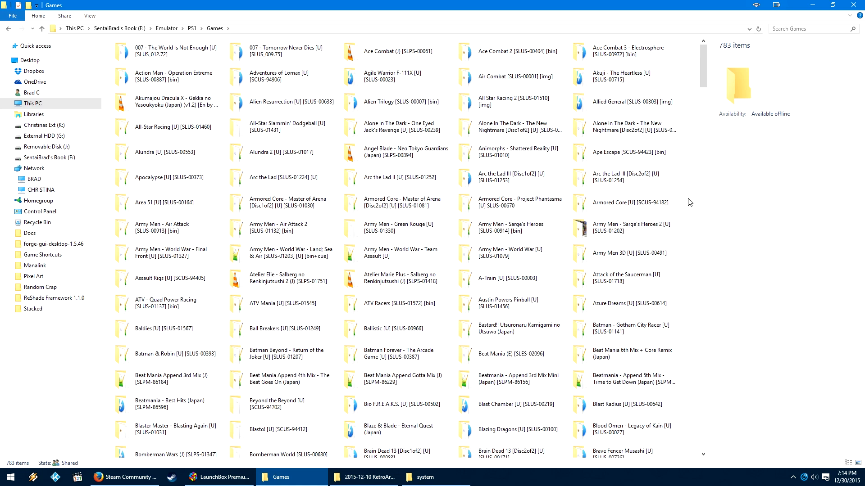
- Look through the PS1 Games folder and inspect the CD.cue and CD.iso files of Alone In The Dark - One Eyed Jack's Revenge
{"action": "scroll", "coordinate": [368, 143], "scroll_direction": "down", "scroll_amount": 5}
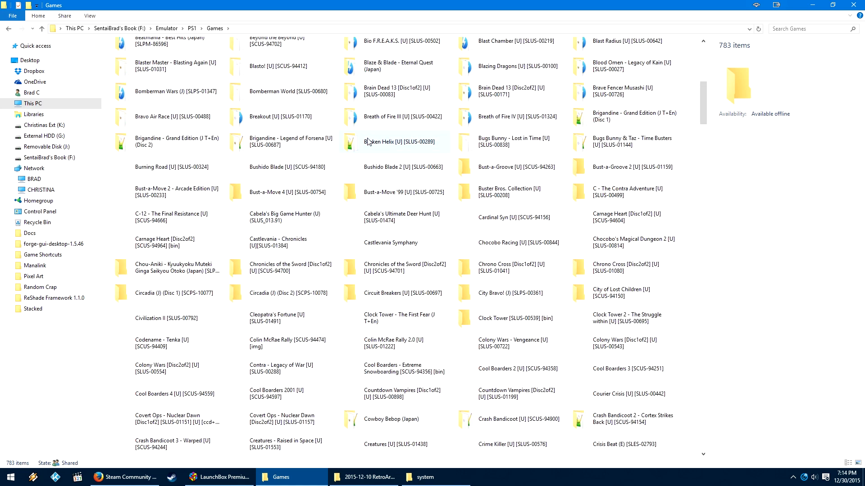
{"action": "scroll", "coordinate": [370, 140], "scroll_direction": "down", "scroll_amount": 5}
{"action": "scroll", "coordinate": [374, 135], "scroll_direction": "up", "scroll_amount": 10}
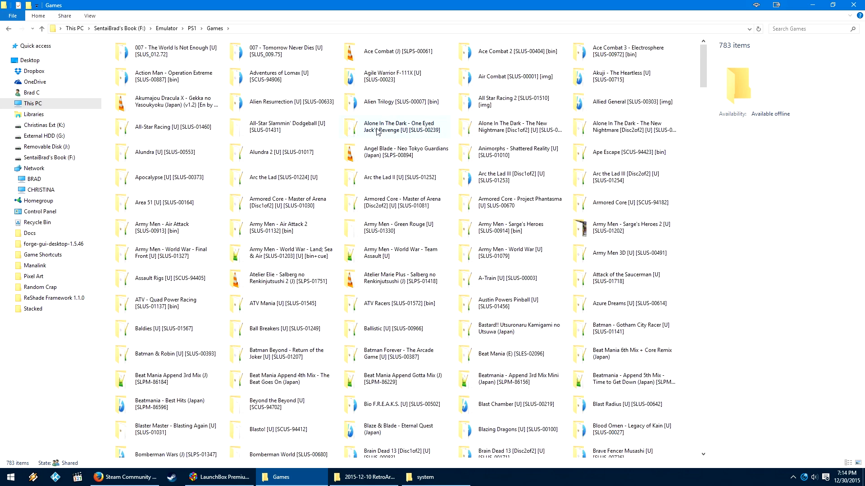
{"action": "double_click", "coordinate": [378, 131]}
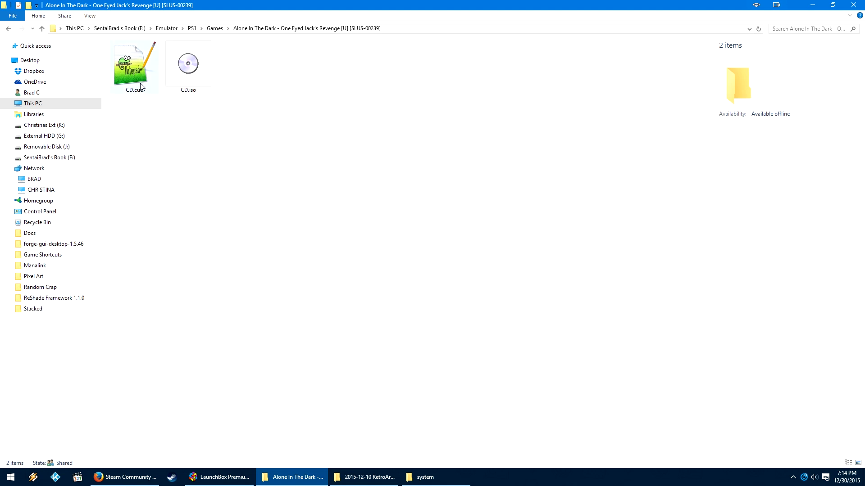
{"action": "left_click", "coordinate": [201, 89]}
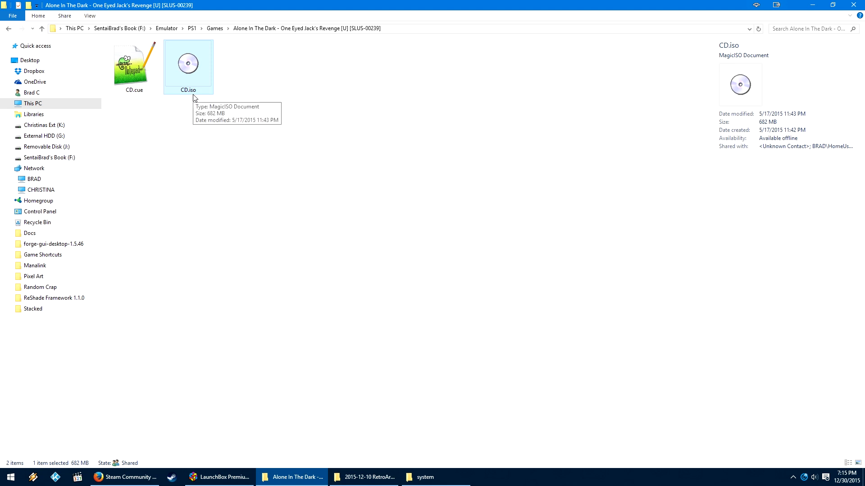
{"action": "left_click", "coordinate": [153, 88]}
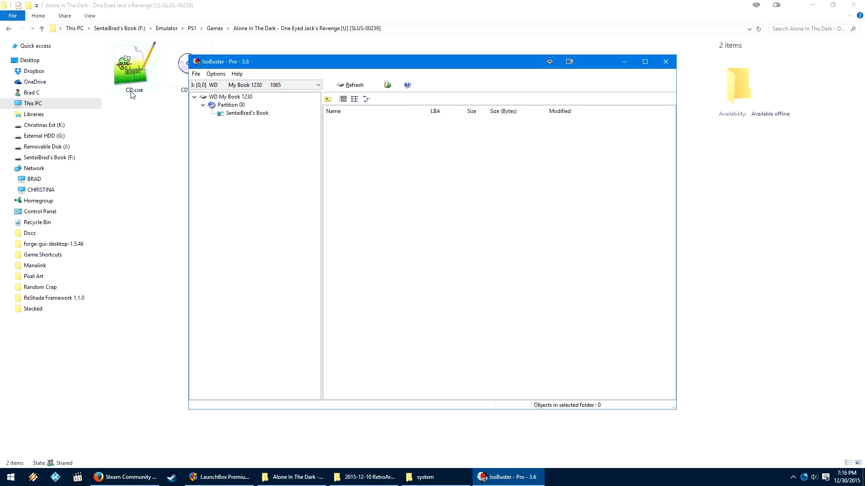
- Load CD.iso into IsoBuster, begin extracting the CD as a RAW (*.bin, *.iso) image, and cancel without saving
{"action": "left_click_drag", "start_coordinate": [181, 76], "coordinate": [216, 129]}
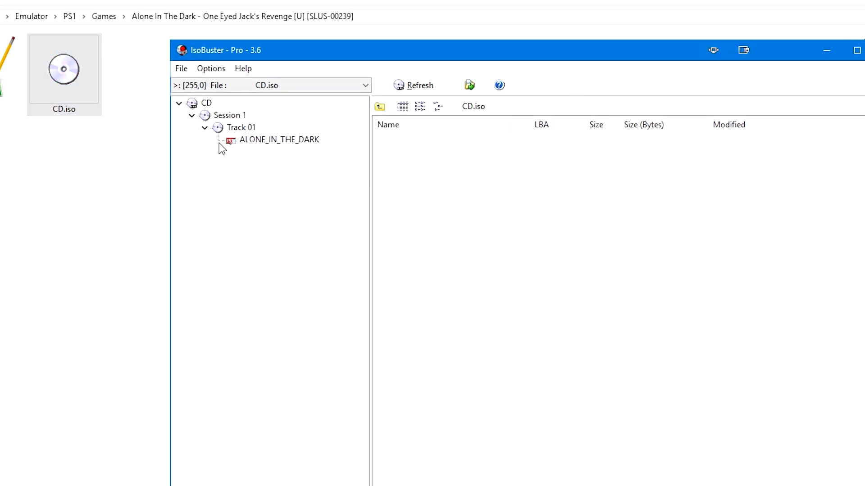
{"action": "right_click", "coordinate": [204, 111]}
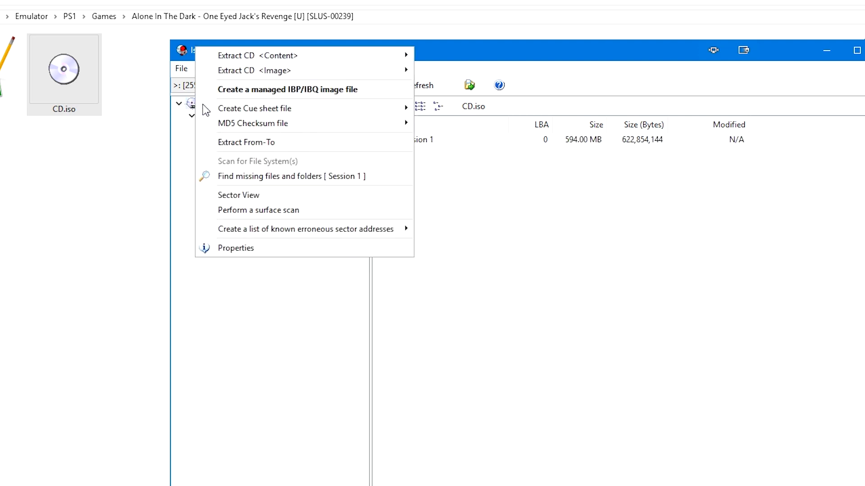
{"action": "mouse_move", "coordinate": [245, 76]}
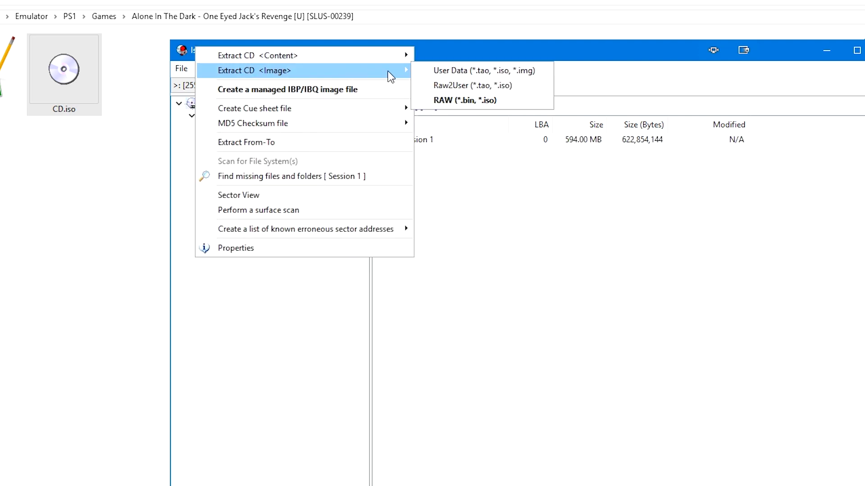
{"action": "left_click", "coordinate": [447, 100]}
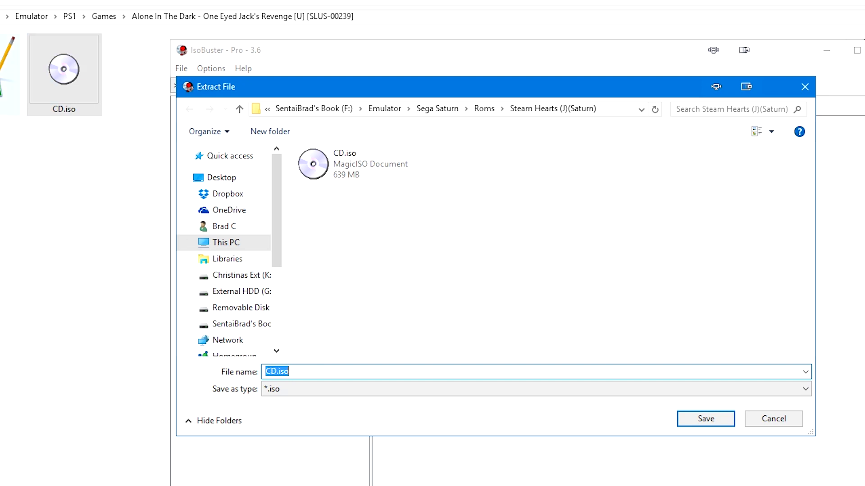
{"action": "left_click", "coordinate": [773, 419]}
{"action": "key", "text": "alt+F4"}
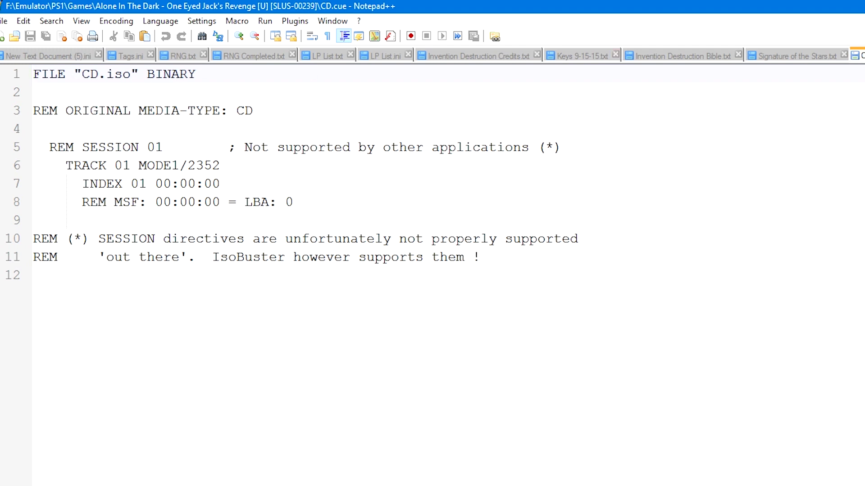
- Examine the image file name referenced in the first line of CD.cue and switch to LaunchBox
{"action": "double_click", "coordinate": [95, 74]}
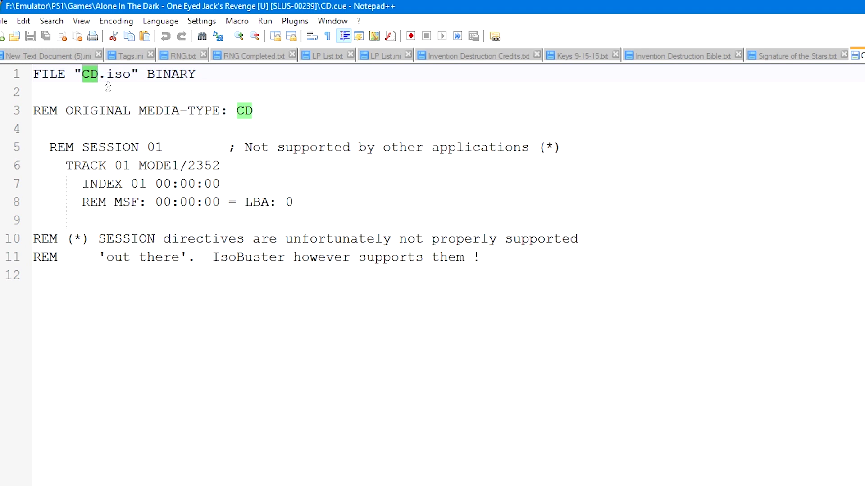
{"action": "key", "text": "alt+Tab"}
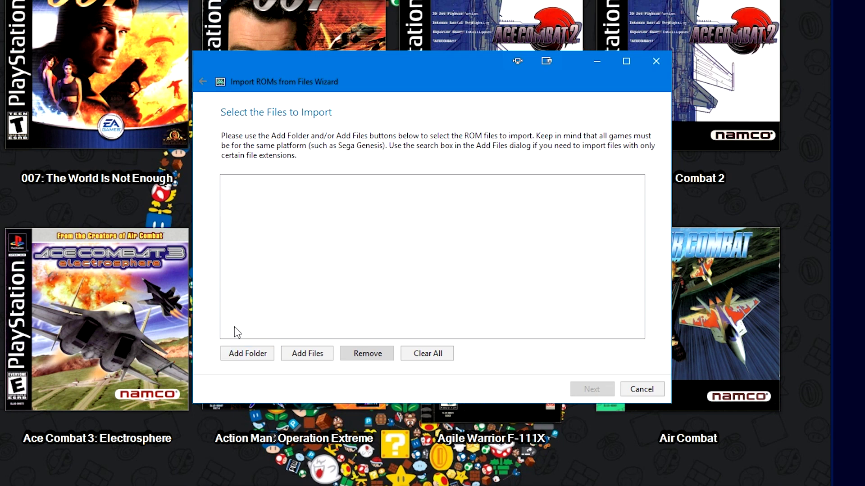
- Open the file selection for the ROM import at F:\Emulator\PS1\Games, enlarging the dialog and widening the file name column
{"action": "left_click", "coordinate": [298, 352]}
{"action": "left_click", "coordinate": [568, 103]}
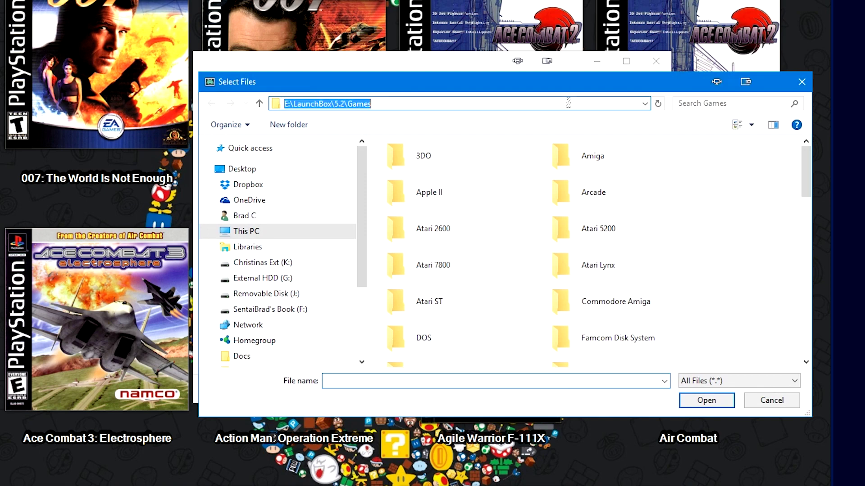
{"action": "key", "text": "Home"}
{"action": "key", "text": "Return"}
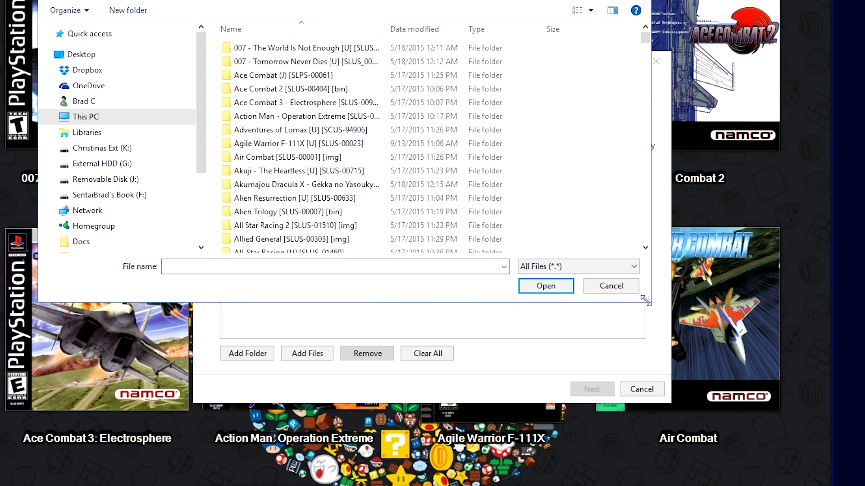
{"action": "left_click_drag", "start_coordinate": [645, 300], "coordinate": [786, 484]}
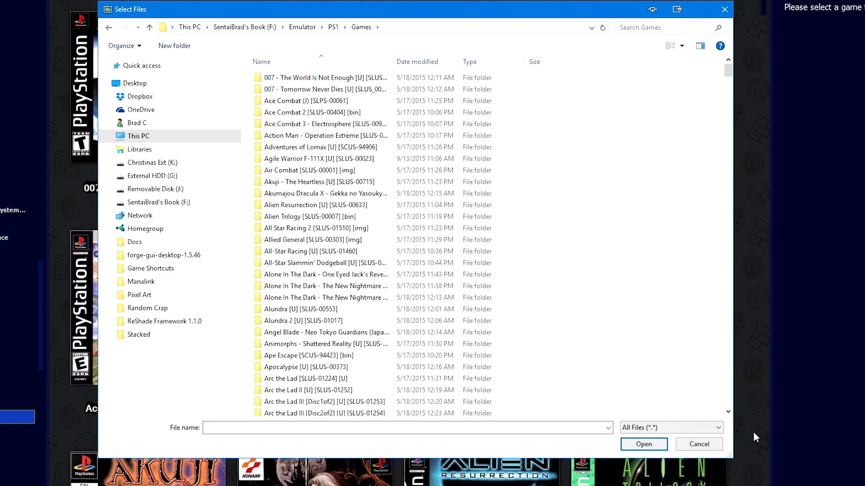
{"action": "left_click_drag", "start_coordinate": [392, 61], "coordinate": [437, 59]}
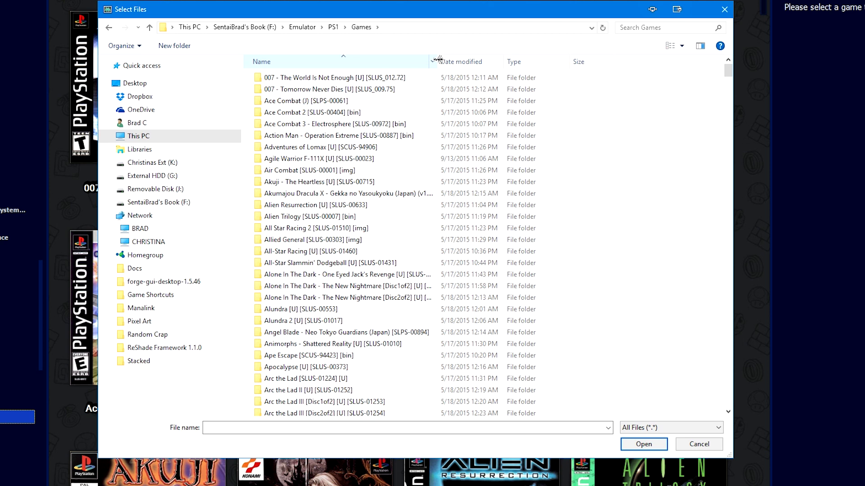
- Search the Games folder for ".cue" files
{"action": "left_click", "coordinate": [639, 27]}
{"action": "left_click", "coordinate": [625, 41]}
{"action": "left_click", "coordinate": [639, 26]}
{"action": "type", "text": "\".cue"}
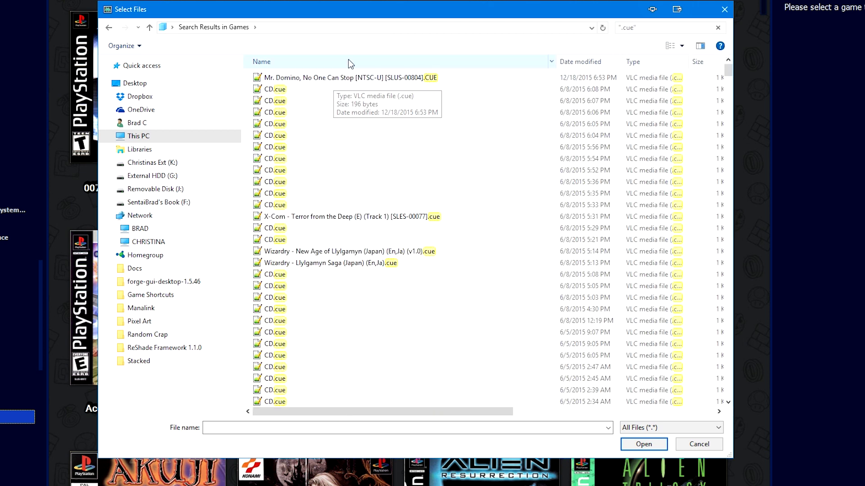
- Select all the .cue files in the search results and add them to the ROM import list
{"action": "scroll", "coordinate": [326, 173], "scroll_direction": "down", "scroll_amount": 15}
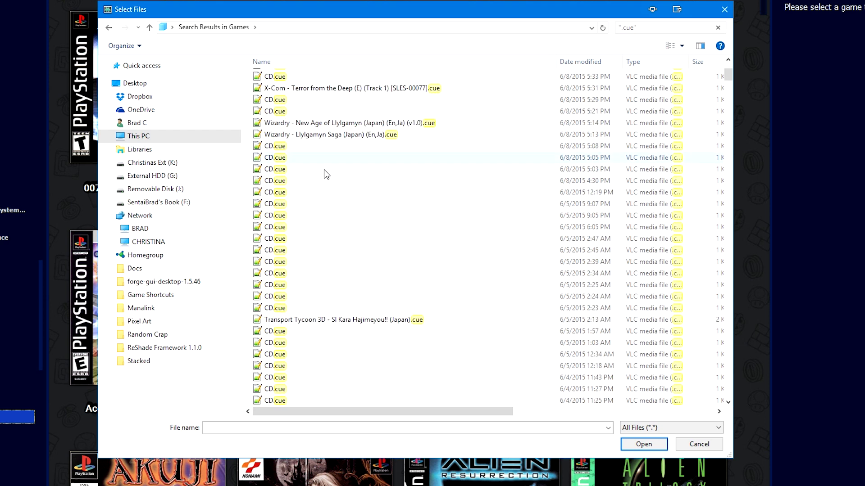
{"action": "scroll", "coordinate": [332, 180], "scroll_direction": "down", "scroll_amount": 15}
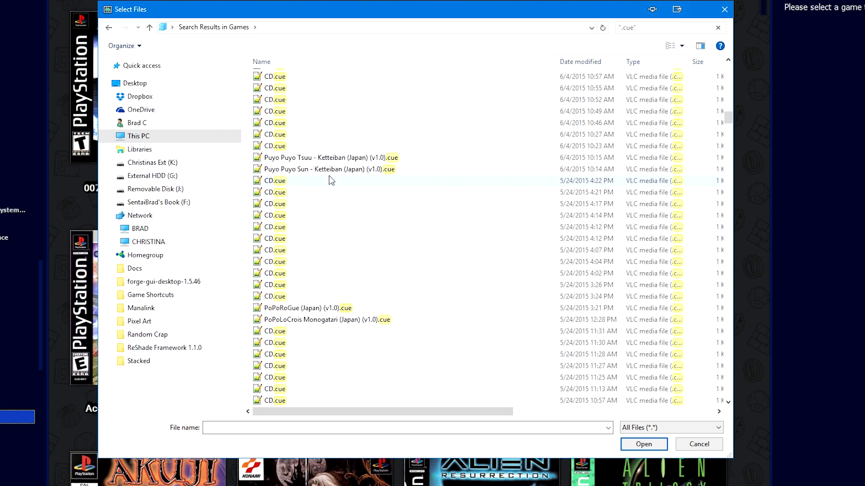
{"action": "scroll", "coordinate": [335, 186], "scroll_direction": "down", "scroll_amount": 2}
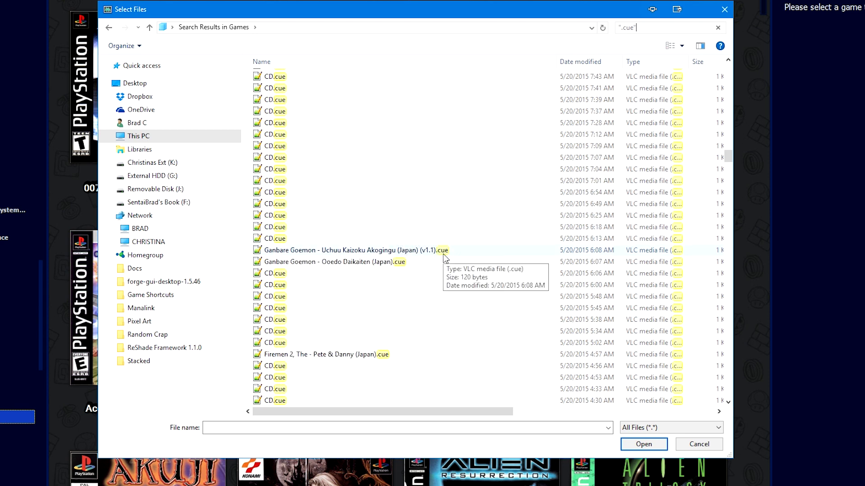
{"action": "left_click", "coordinate": [444, 218]}
{"action": "key", "text": "ctrl+a"}
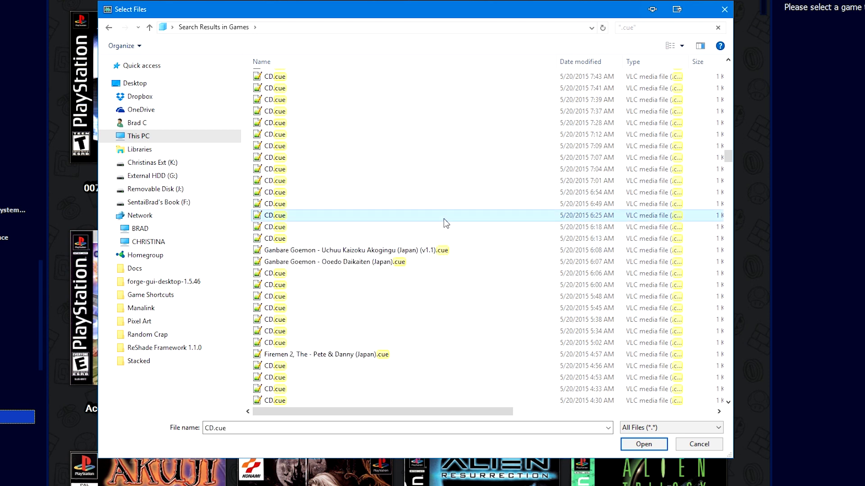
{"action": "key", "text": "Return"}
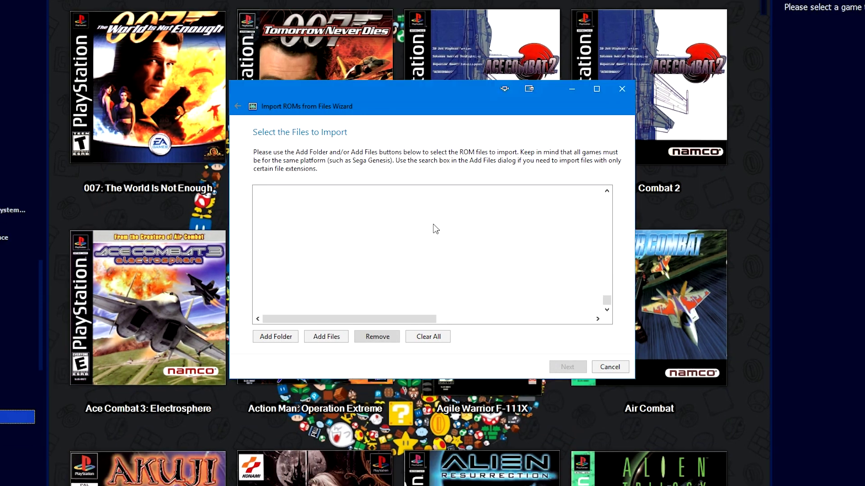
- Proceed with the listed .cue files and set the platform for the imported ROMs to Sony Playstation
{"action": "scroll", "coordinate": [474, 235], "scroll_direction": "up", "scroll_amount": 10}
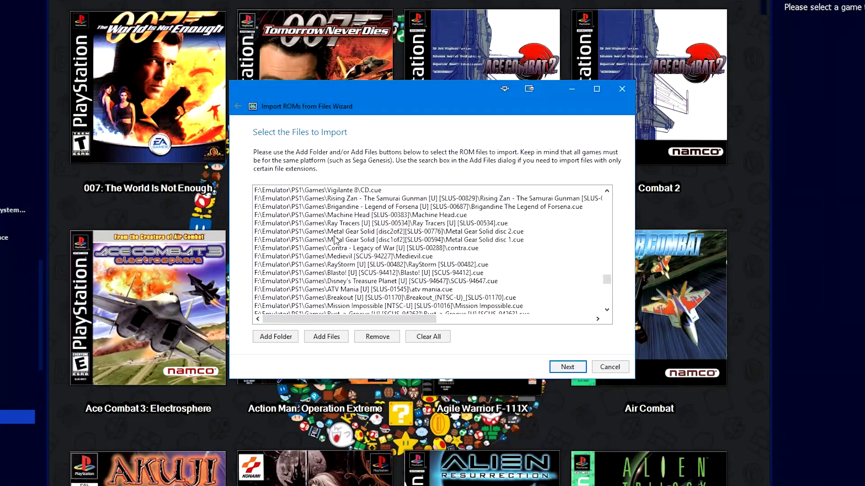
{"action": "left_click", "coordinate": [567, 366]}
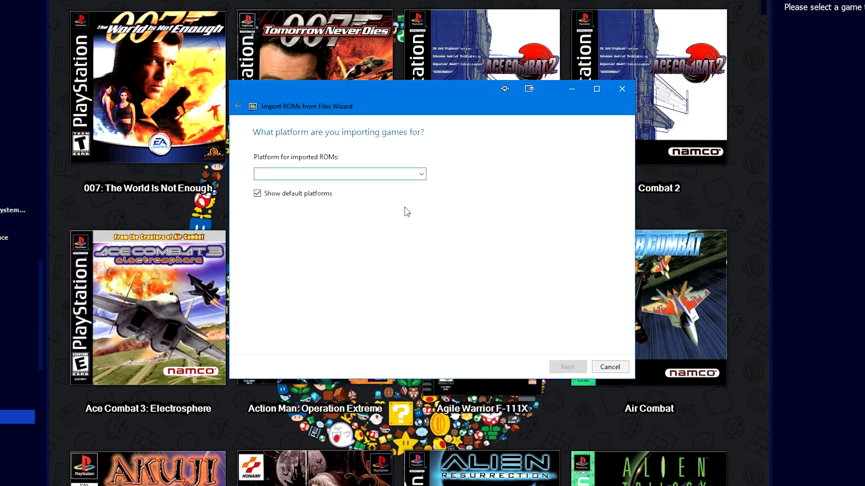
{"action": "left_click", "coordinate": [421, 174]}
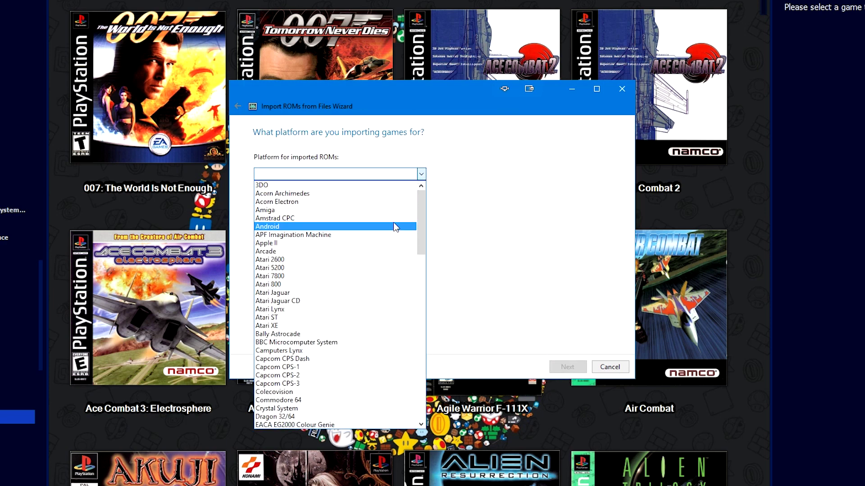
{"action": "scroll", "coordinate": [396, 221], "scroll_direction": "down", "scroll_amount": 20}
{"action": "scroll", "coordinate": [396, 225], "scroll_direction": "down", "scroll_amount": 2}
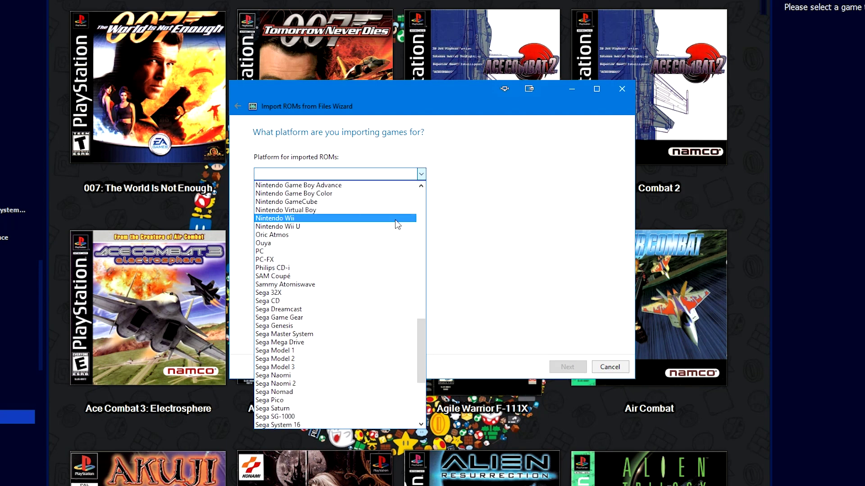
{"action": "left_click", "coordinate": [396, 222]}
{"action": "left_click", "coordinate": [567, 367]}
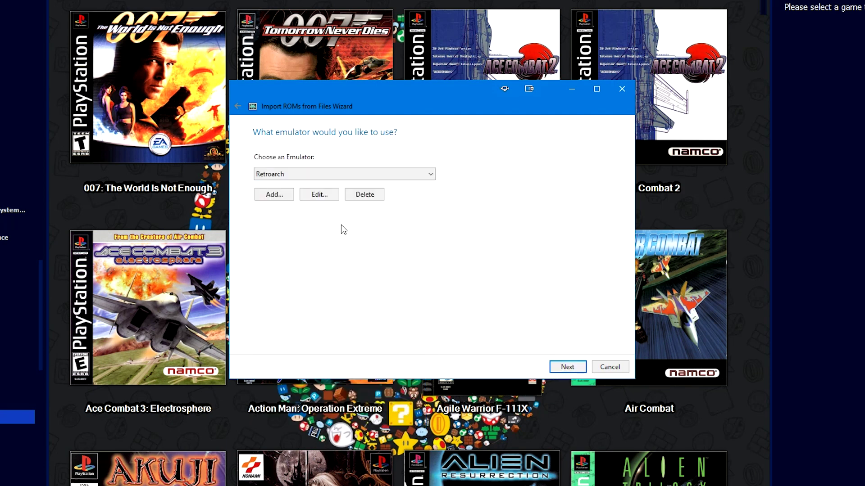
- Use Retroarch as the import emulator, choose the file handling option, and keep all image types enabled for download
{"action": "left_click", "coordinate": [568, 367]}
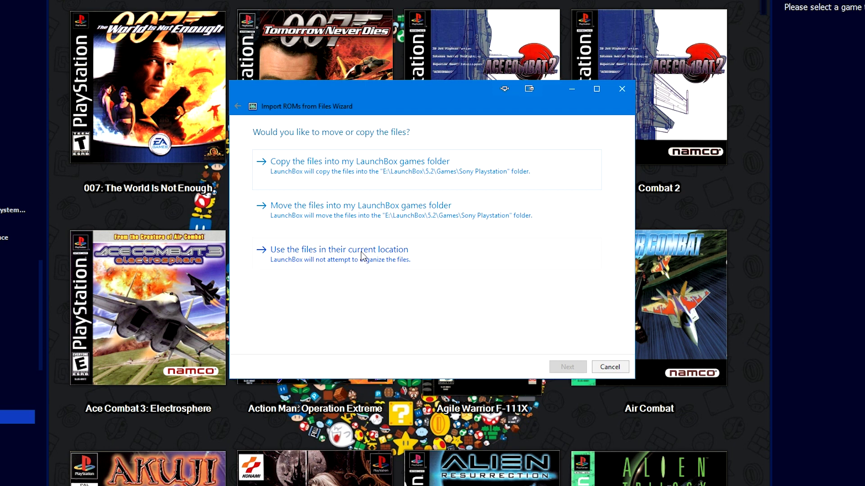
{"action": "left_click", "coordinate": [357, 161]}
{"action": "key", "text": "Return"}
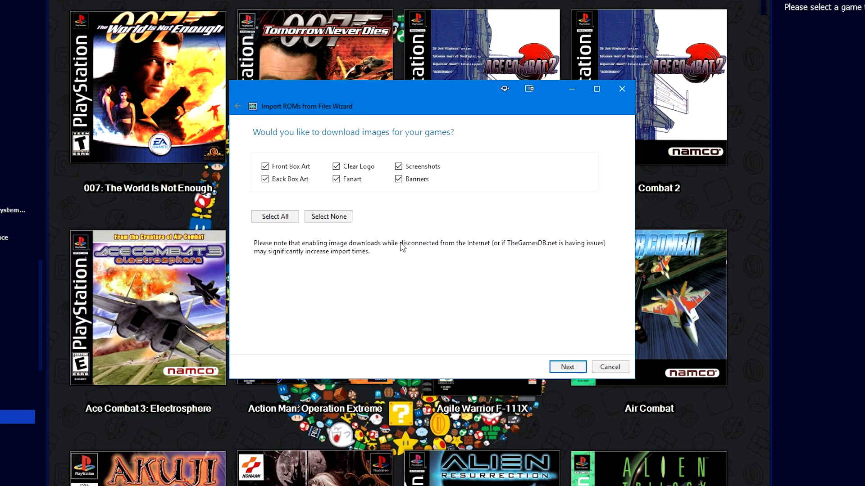
{"action": "key", "text": "Return"}
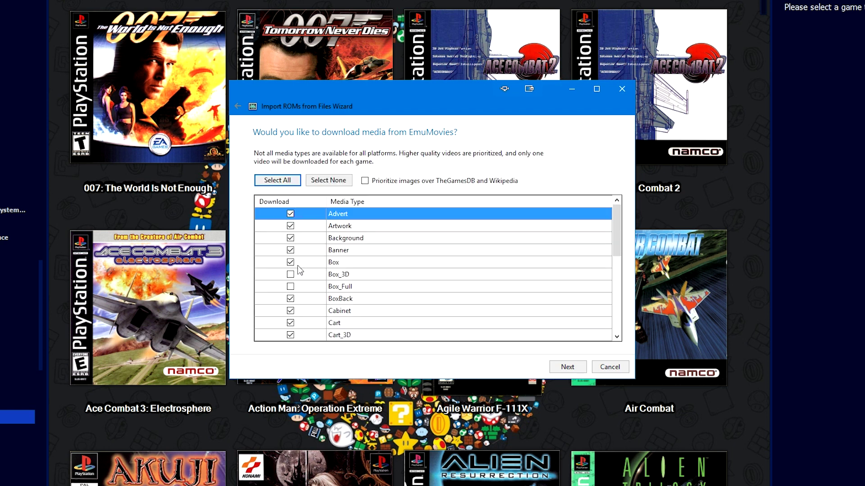
- Exclude the Box and BoxBack media types from the EmuMovies download
{"action": "left_click", "coordinate": [290, 262]}
{"action": "left_click", "coordinate": [290, 299]}
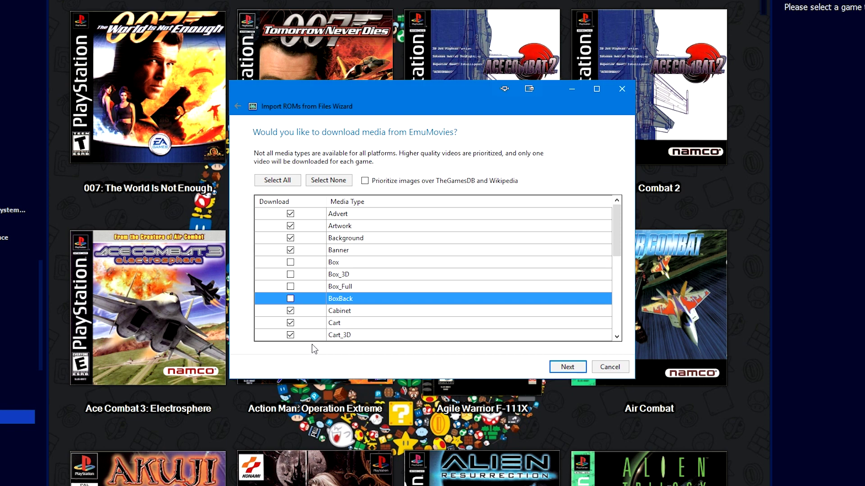
{"action": "key", "text": "Return"}
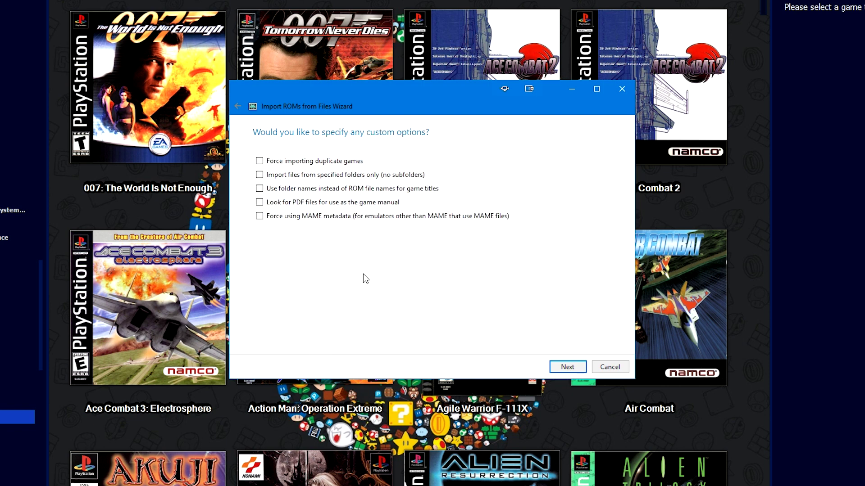
- Enable using folder names instead of ROM file names for game titles and review the list of games ready to import
{"action": "left_click", "coordinate": [295, 190]}
{"action": "left_click", "coordinate": [567, 367]}
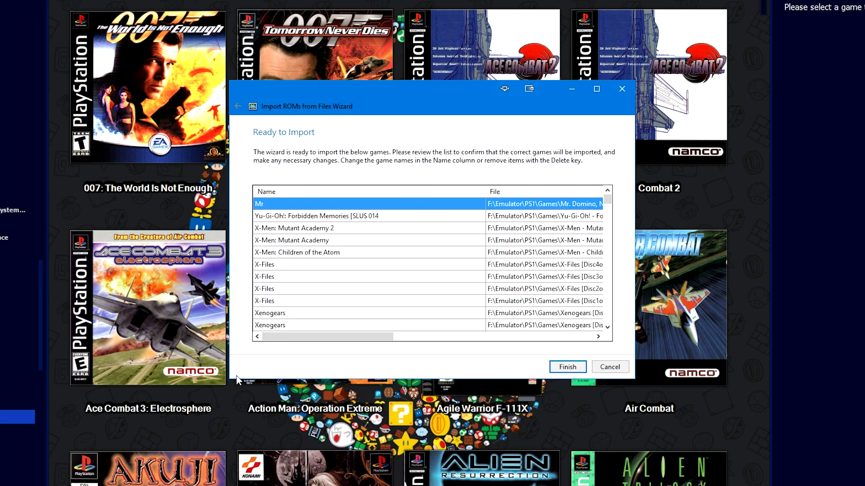
{"action": "left_click_drag", "start_coordinate": [609, 205], "coordinate": [608, 302]}
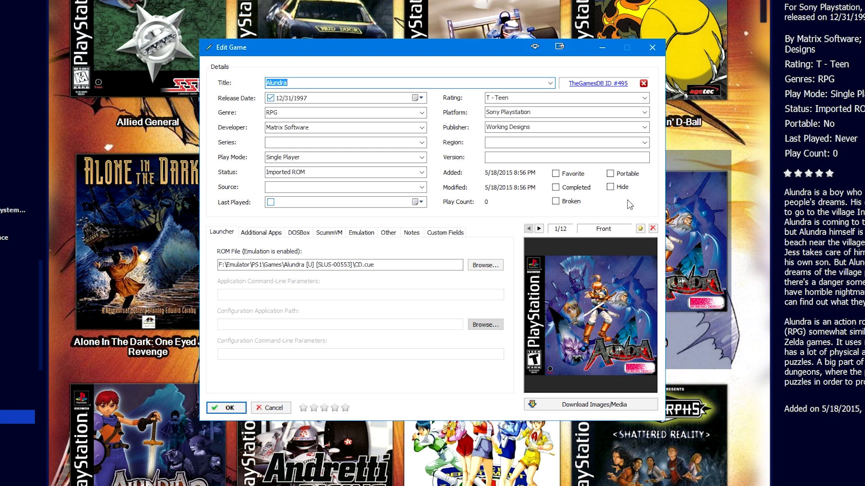
- Examine the emulator choices and ROM file path of the Alundra entry, and close it without saving
{"action": "left_click", "coordinate": [361, 232]}
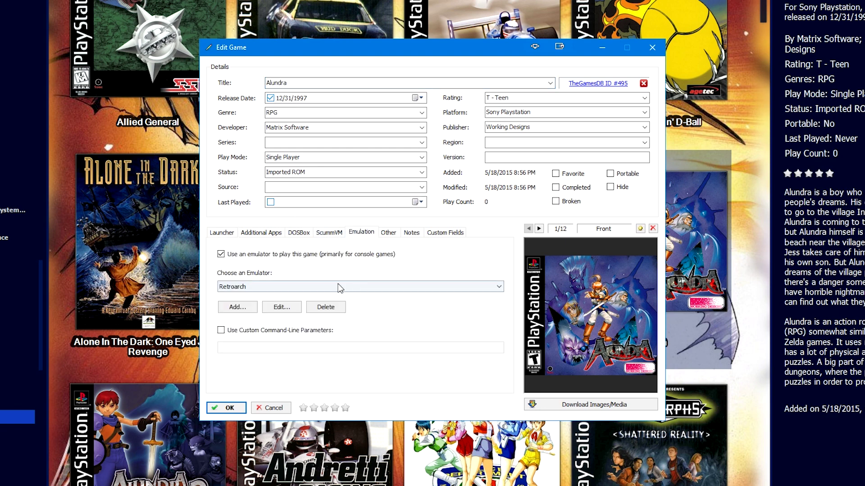
{"action": "left_click", "coordinate": [241, 287]}
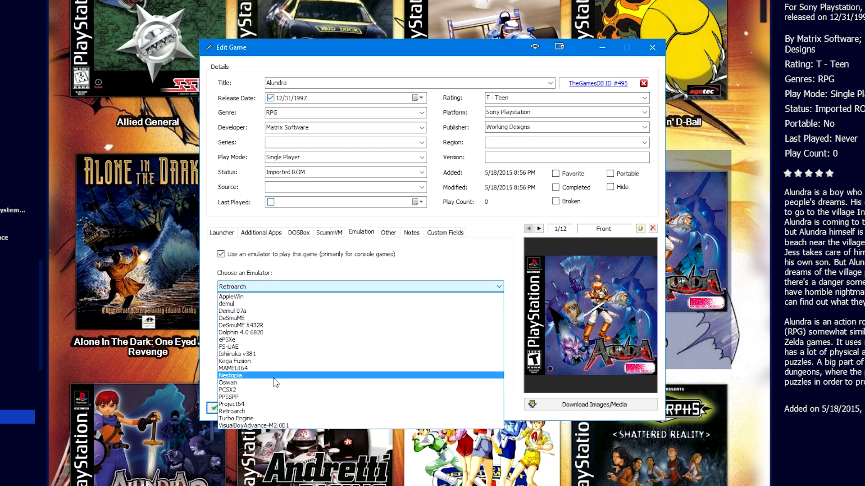
{"action": "left_click", "coordinate": [331, 267]}
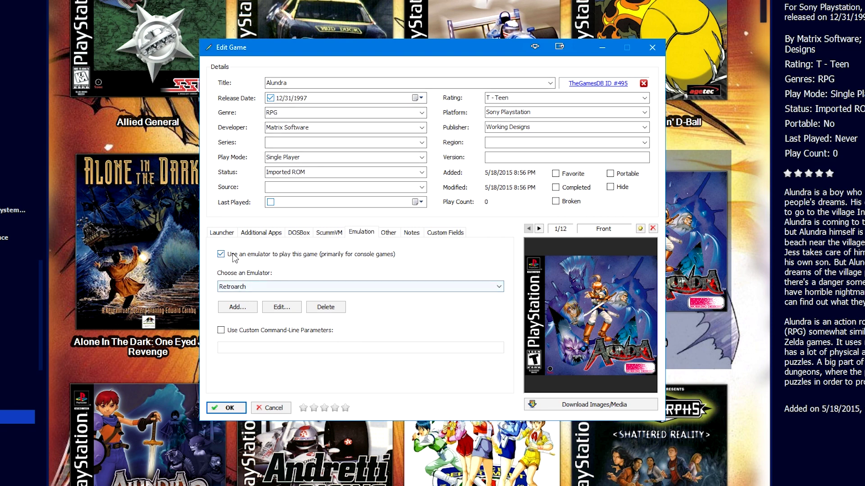
{"action": "left_click", "coordinate": [210, 238]}
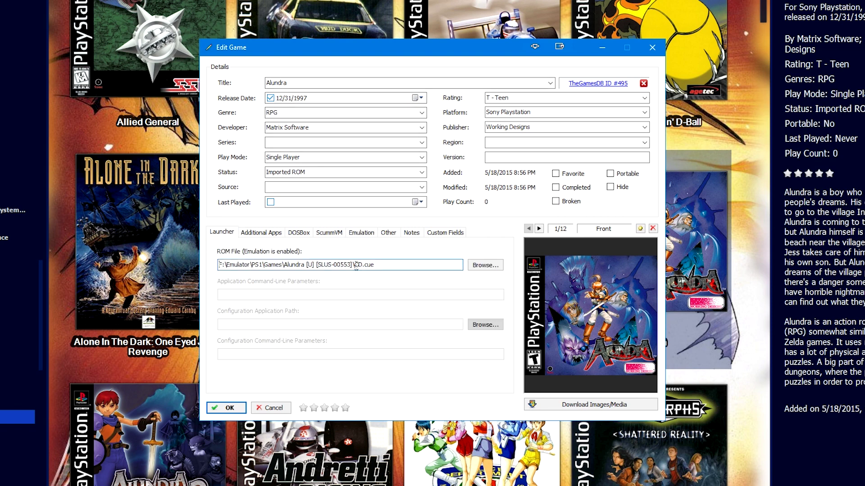
{"action": "key", "text": "Escape"}
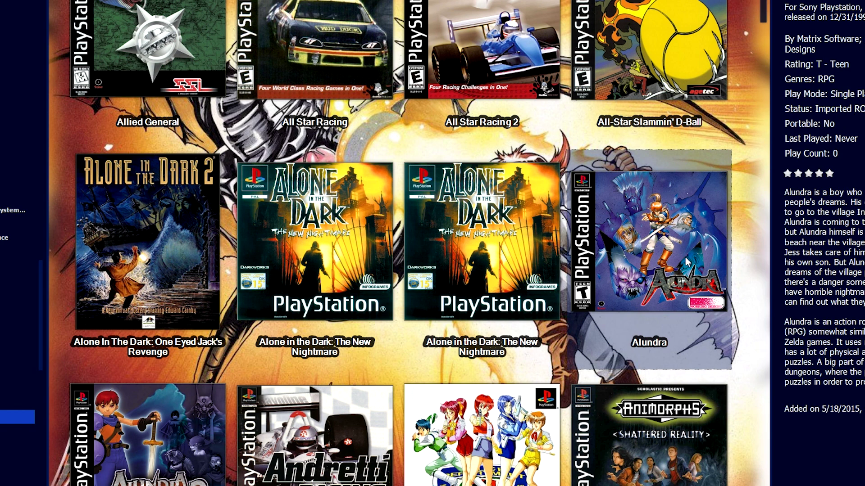
- Start a bulk edit of all selected PlayStation games with Emulator as the field to change
{"action": "mouse_move", "coordinate": [494, 398]}
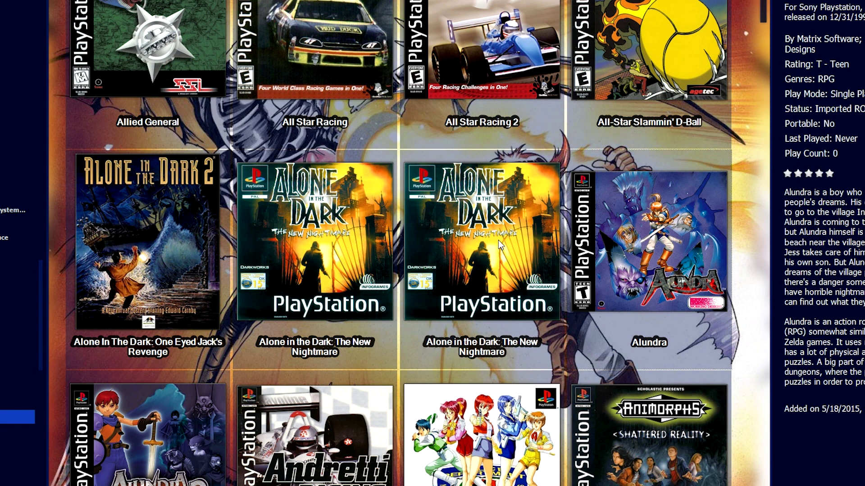
{"action": "right_click", "coordinate": [498, 239]}
{"action": "left_click", "coordinate": [523, 389]}
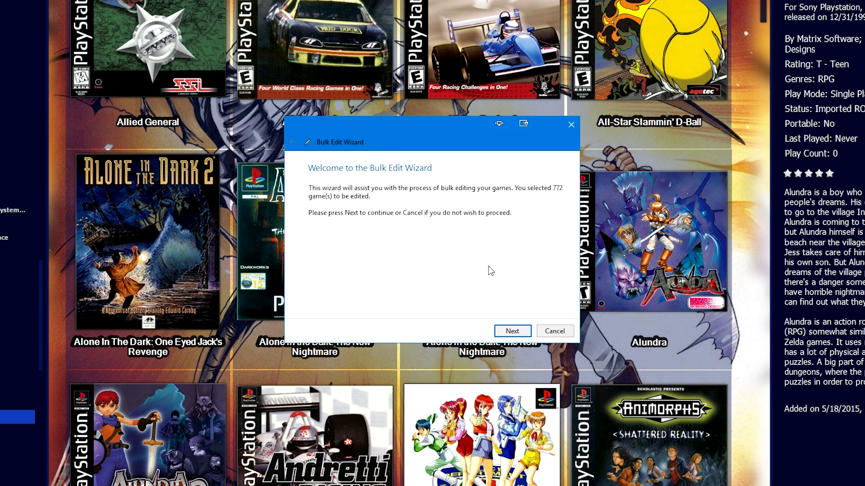
{"action": "left_click", "coordinate": [501, 334]}
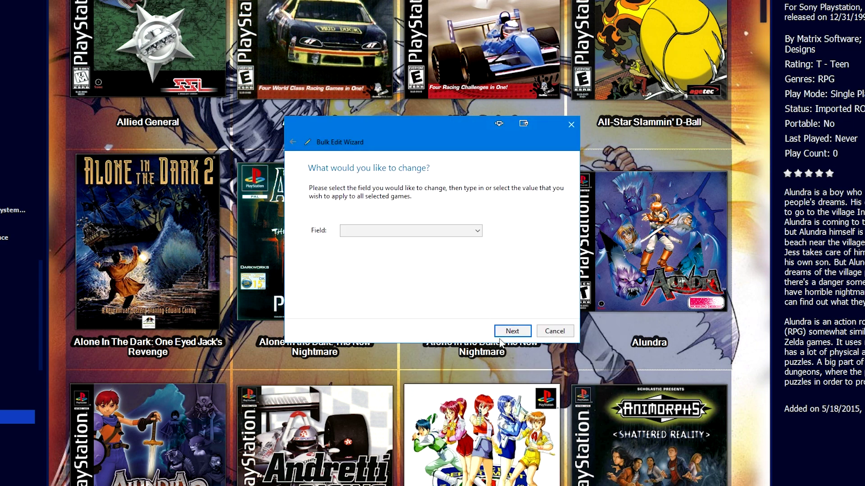
{"action": "left_click", "coordinate": [477, 230]}
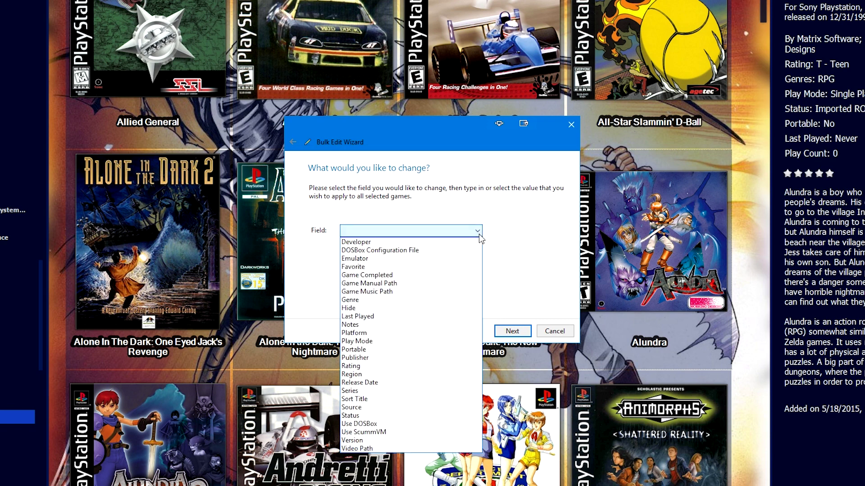
{"action": "left_click", "coordinate": [421, 262]}
- Set the bulk edit value to Retroarch, apply it to the selected games, and finish without further changes
{"action": "left_click", "coordinate": [422, 255]}
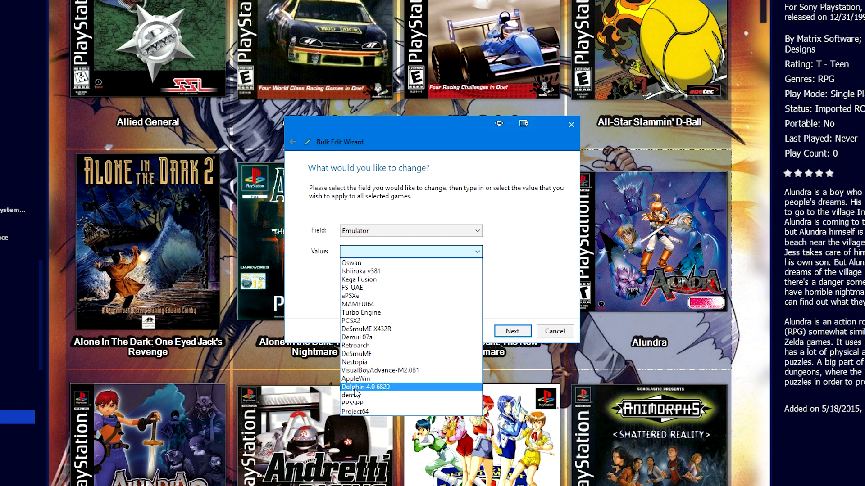
{"action": "left_click", "coordinate": [358, 346]}
{"action": "left_click", "coordinate": [373, 255]}
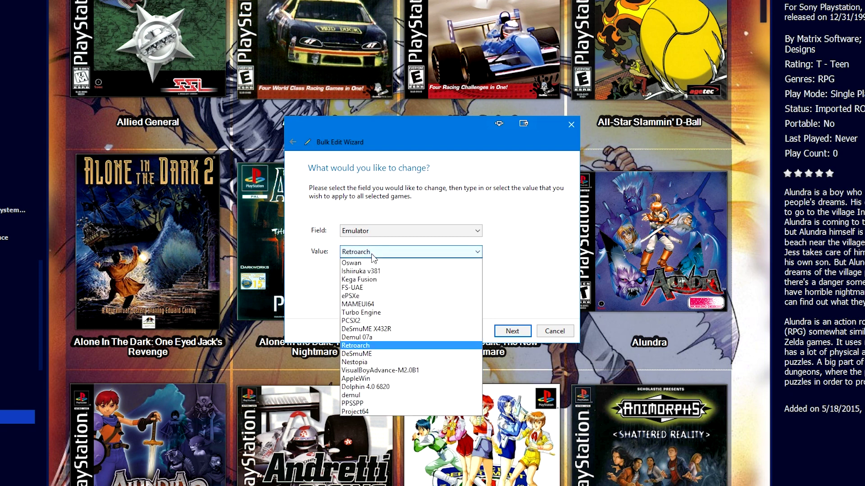
{"action": "left_click", "coordinate": [356, 296]}
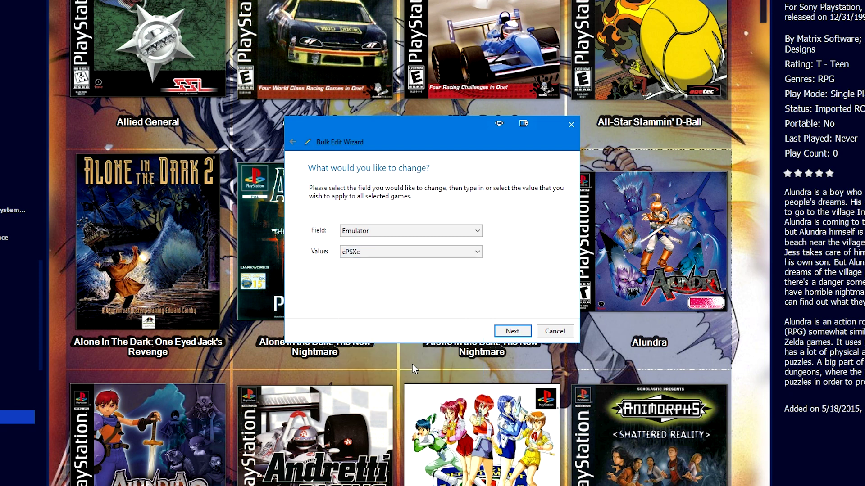
{"action": "left_click", "coordinate": [511, 332]}
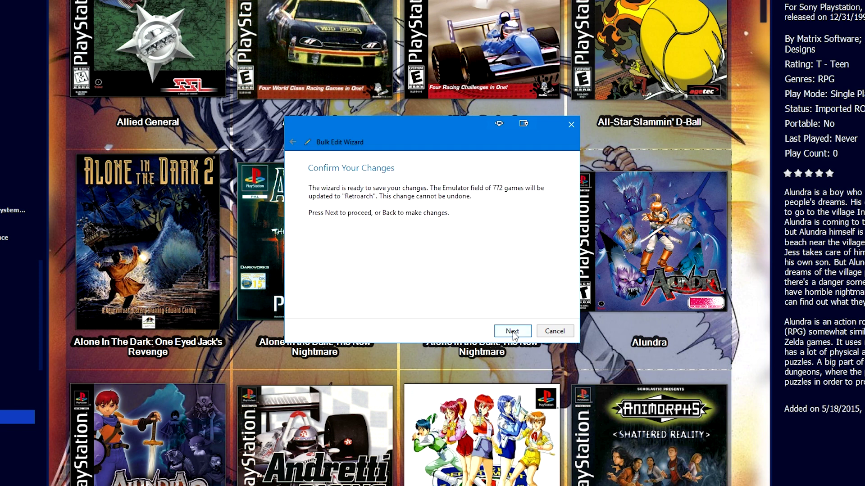
{"action": "left_click", "coordinate": [513, 332]}
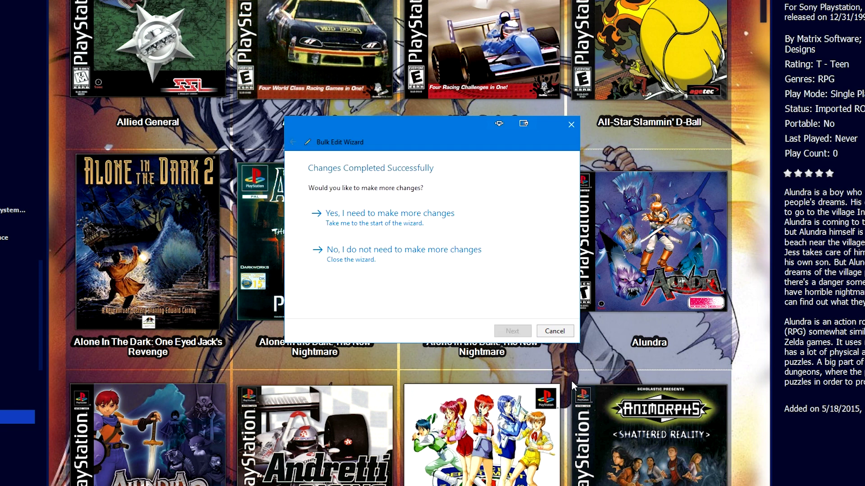
{"action": "left_click", "coordinate": [385, 264]}
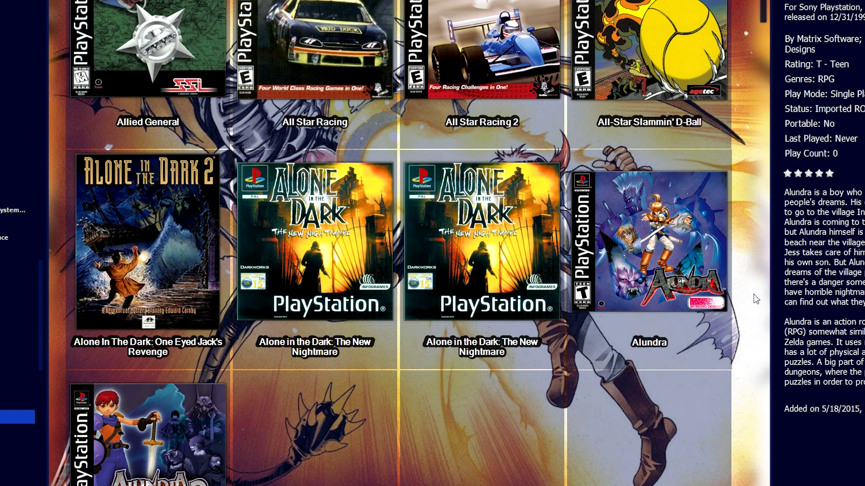
- Set the Super Nintendo (SNES) core in Retroarch's default command-line parameters to bsnes_balanced_libretro.dll
{"action": "scroll", "coordinate": [753, 296], "scroll_direction": "up", "scroll_amount": 1}
{"action": "mouse_move", "coordinate": [425, 220]}
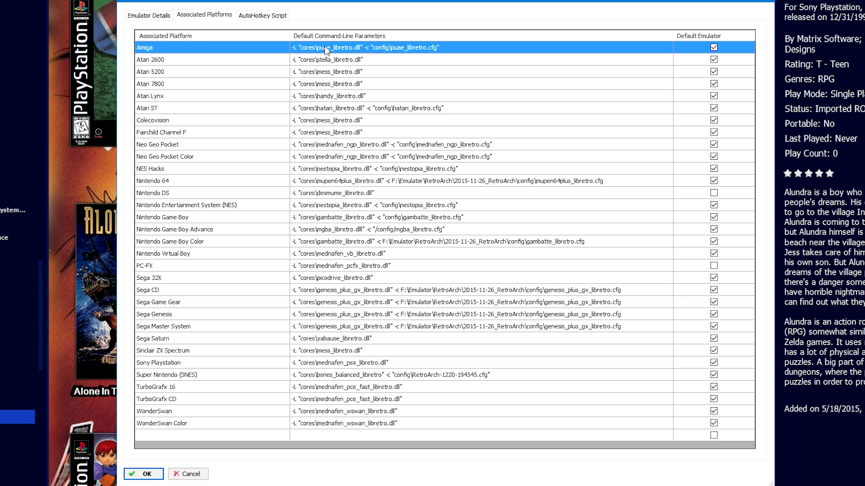
{"action": "left_click", "coordinate": [342, 375]}
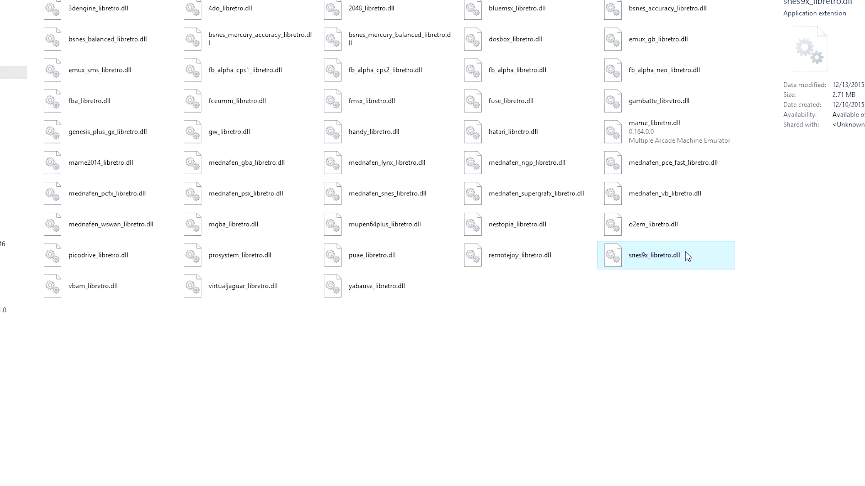
- Copy the file name snes9x_libretro.dll from the cores folder and switch back to LaunchBox
{"action": "left_click", "coordinate": [685, 255]}
{"action": "key", "text": "ctrl+c"}
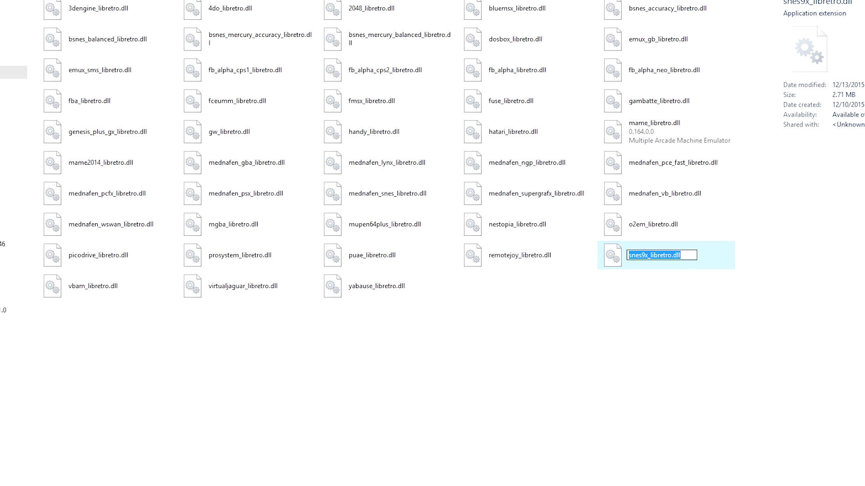
{"action": "left_click", "coordinate": [154, 469]}
- Try replacing the core name in the Super Nintendo (SNES) parameters with snes9x_libretro.dll, and cancel the edit
{"action": "left_click", "coordinate": [385, 362]}
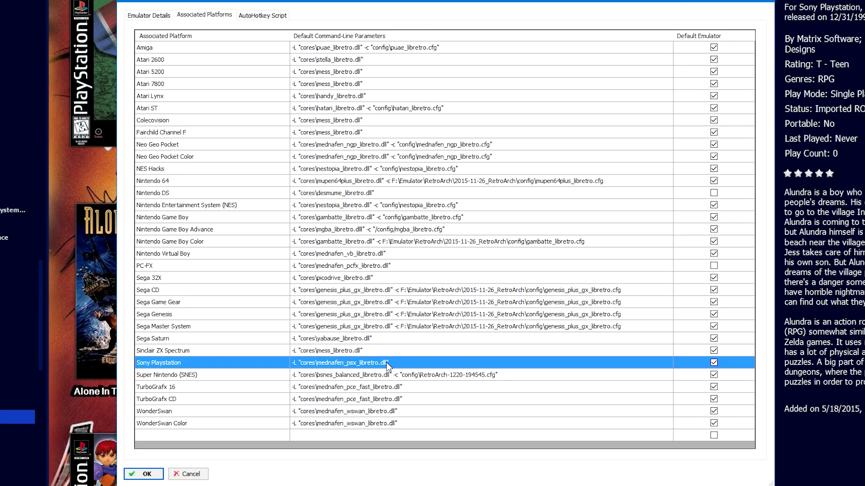
{"action": "left_click", "coordinate": [389, 374]}
{"action": "left_click", "coordinate": [390, 375]}
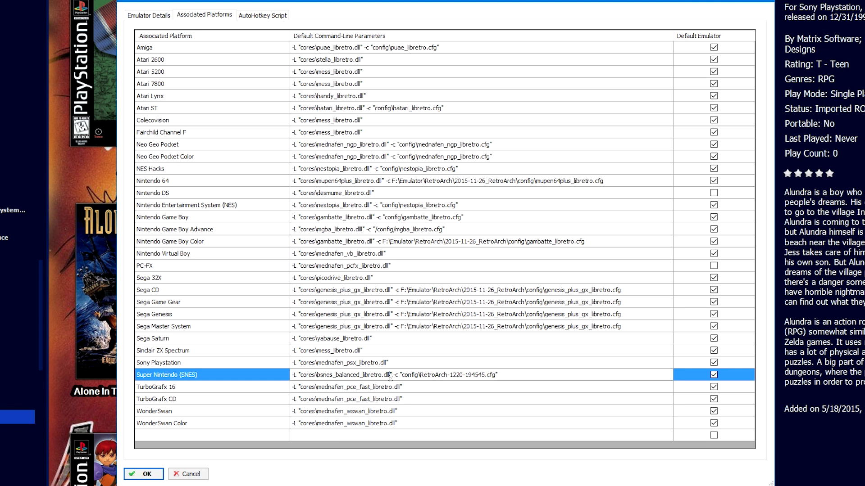
{"action": "left_click_drag", "start_coordinate": [390, 375], "coordinate": [317, 378]}
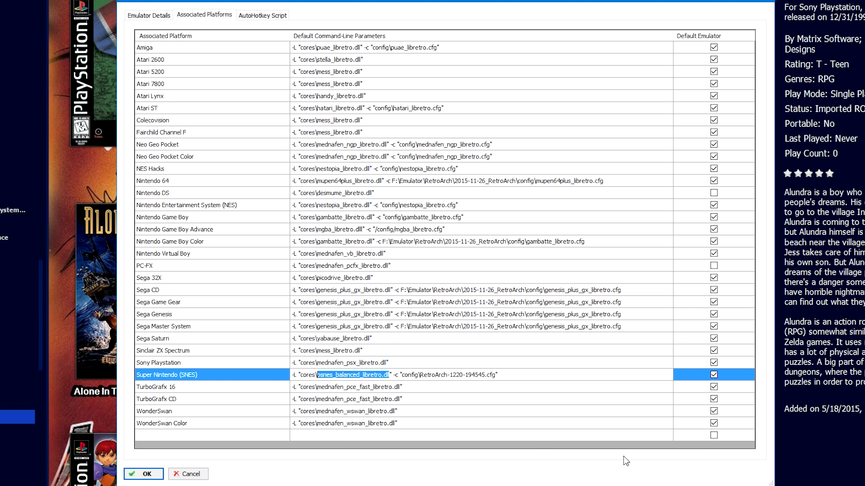
{"action": "key", "text": "ctrl+v"}
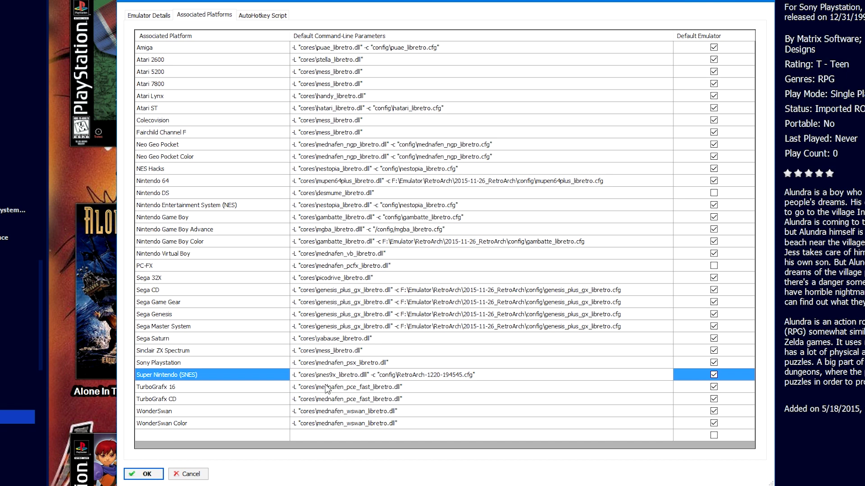
{"action": "key", "text": "BackSpace"}
{"action": "key", "text": "Escape"}
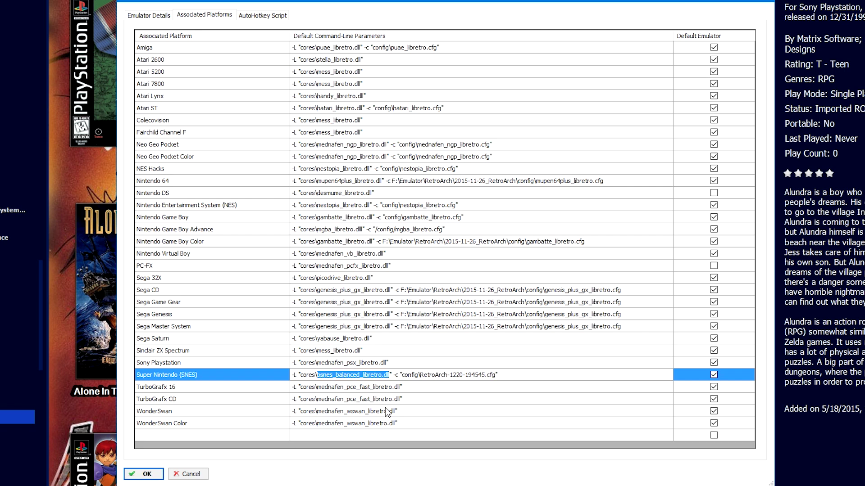
{"action": "left_click", "coordinate": [343, 387]}
{"action": "left_click", "coordinate": [293, 374]}
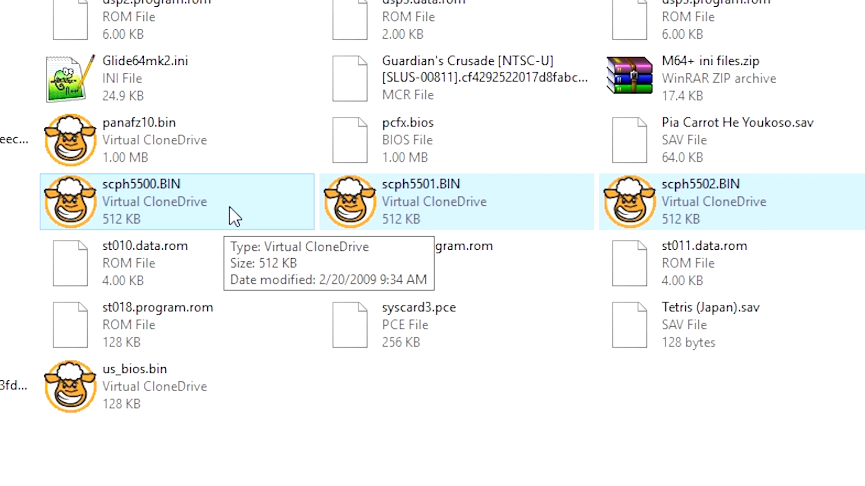
- Switch to RetroArch and open its Directory settings
{"action": "left_click", "coordinate": [475, 482]}
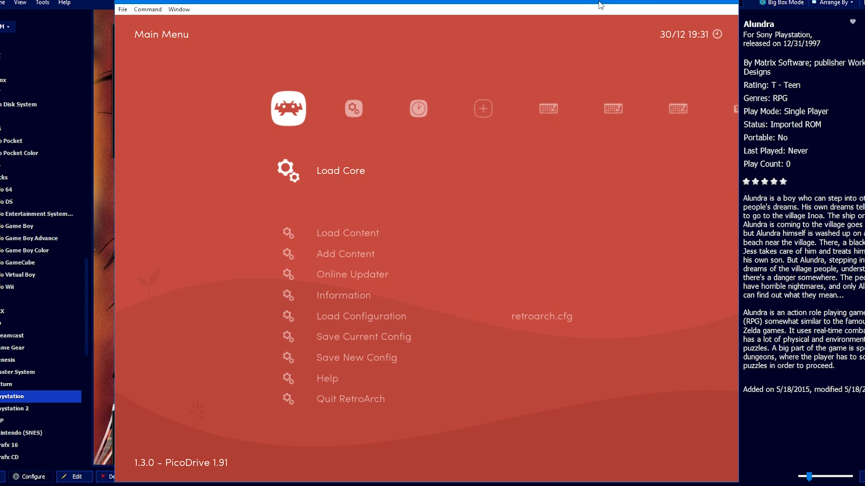
{"action": "key", "text": "Right"}
{"action": "key", "text": "Up"}
{"action": "key", "text": "Up"}
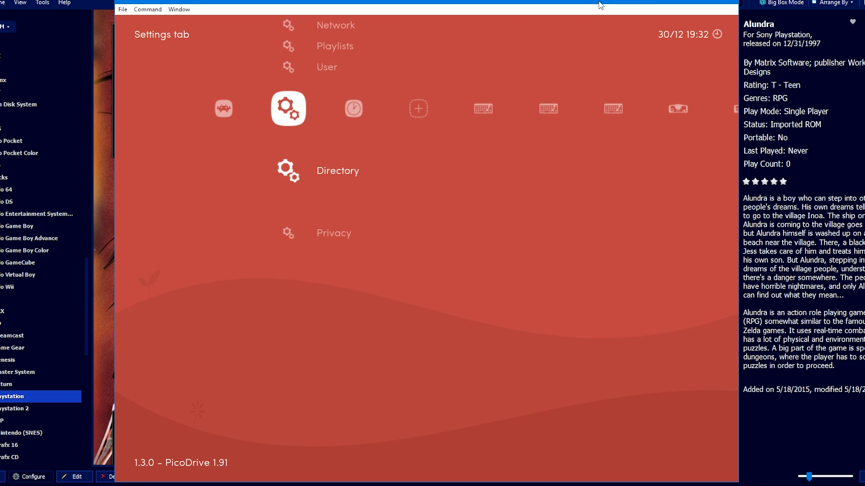
{"action": "key", "text": "Return"}
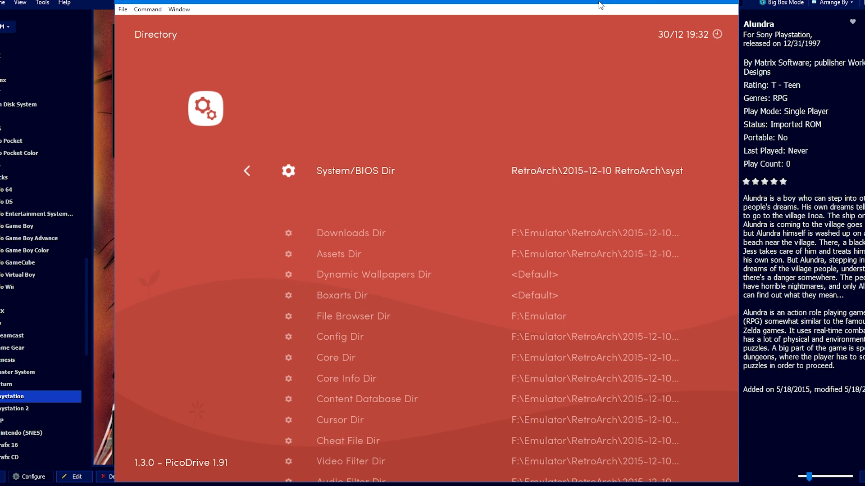
- Open the System/BIOS Dir setting for editing and browse to the folder F:\Emulator
{"action": "key", "text": "Return"}
{"action": "key", "text": "Down"}
{"action": "key", "text": "Down"}
{"action": "key", "text": "Down"}
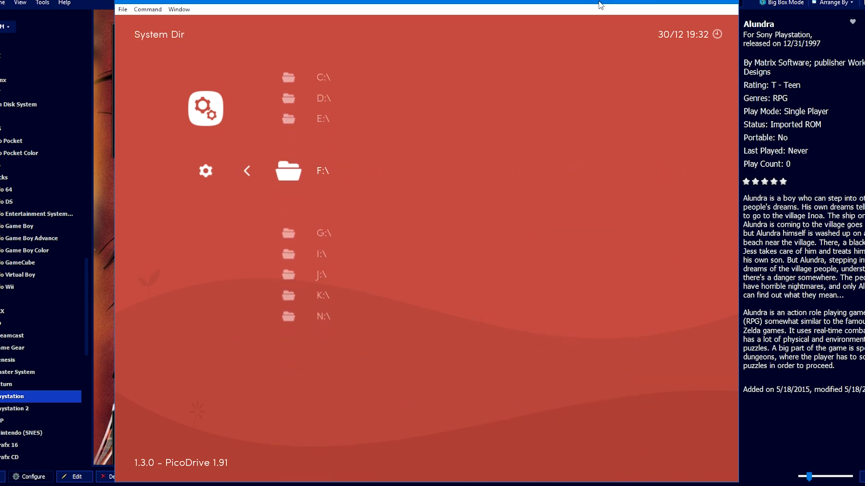
{"action": "key", "text": "Return"}
{"action": "key", "text": "Down"}
{"action": "key", "text": "Down"}
{"action": "key", "text": "Down"}
{"action": "key", "text": "Down"}
{"action": "key", "text": "Down"}
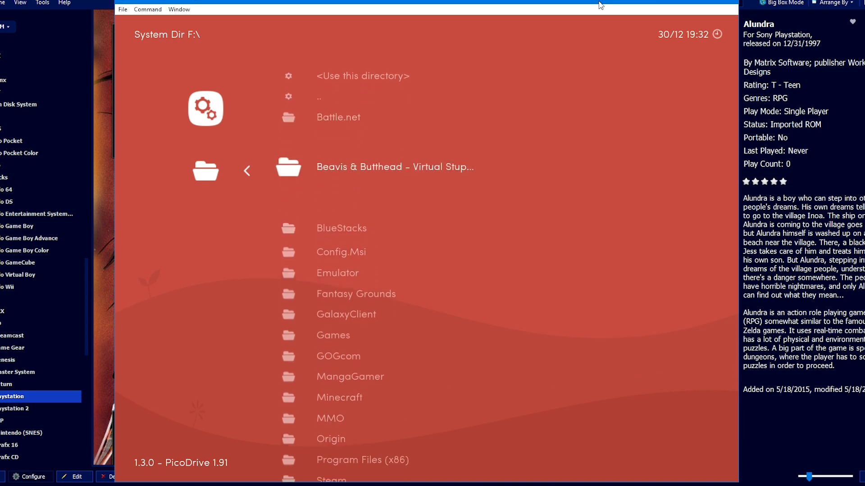
{"action": "key", "text": "Return"}
- Browse into the RetroArch folder inside F:\Emulator for the System/BIOS directory
{"action": "key", "text": "Down"}
{"action": "key", "text": "Down"}
{"action": "key", "text": "Down"}
{"action": "key", "text": "Down"}
{"action": "key", "text": "Down"}
{"action": "key", "text": "Down"}
{"action": "key", "text": "Down"}
{"action": "key", "text": "Down"}
{"action": "key", "text": "Down"}
{"action": "key", "text": "Down"}
{"action": "key", "text": "Down"}
{"action": "key", "text": "Down"}
{"action": "key", "text": "Down"}
{"action": "key", "text": "Down"}
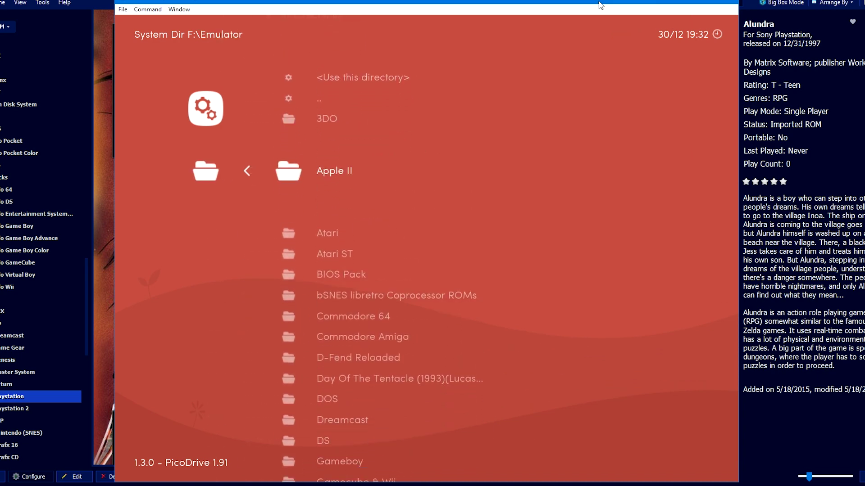
{"action": "key", "text": "Down"}
{"action": "key", "text": "Down"}
{"action": "key", "text": "Down"}
{"action": "key", "text": "Down"}
{"action": "key", "text": "Down"}
{"action": "key", "text": "Down"}
{"action": "key", "text": "Down"}
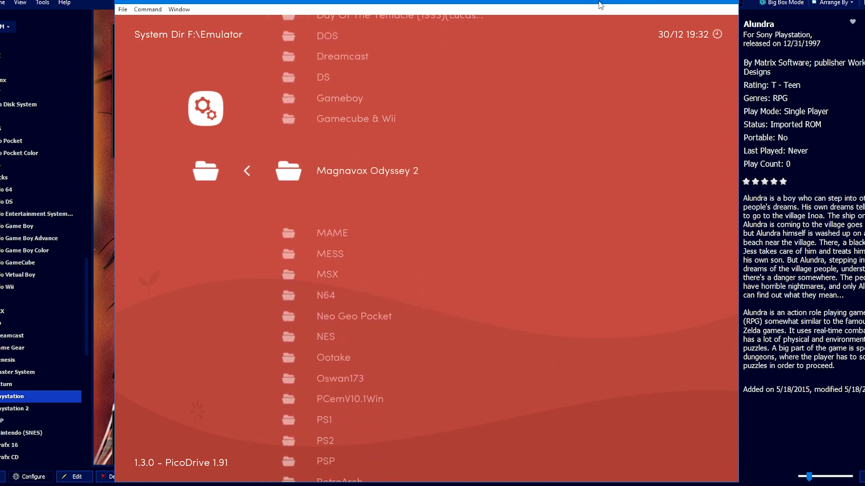
{"action": "key", "text": "Down"}
{"action": "key", "text": "Down"}
{"action": "key", "text": "Down"}
{"action": "key", "text": "Down"}
{"action": "key", "text": "Down"}
{"action": "key", "text": "Down"}
{"action": "key", "text": "Down"}
{"action": "key", "text": "Down"}
{"action": "key", "text": "Down"}
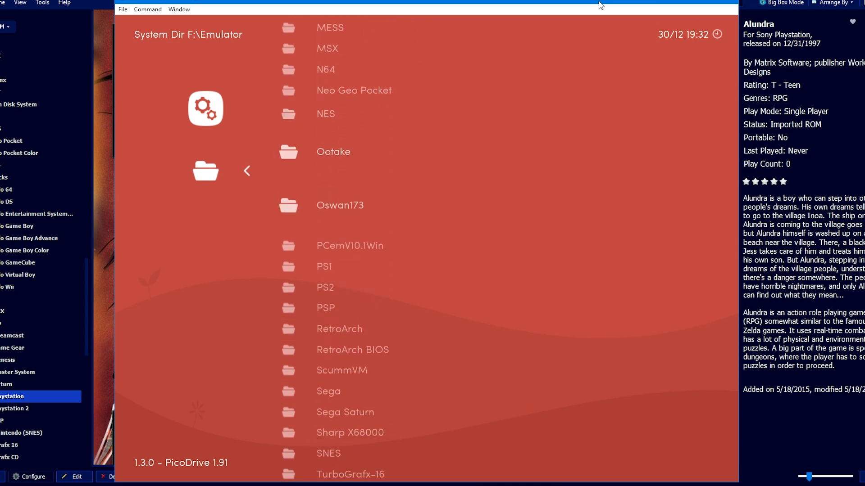
{"action": "key", "text": "Return"}
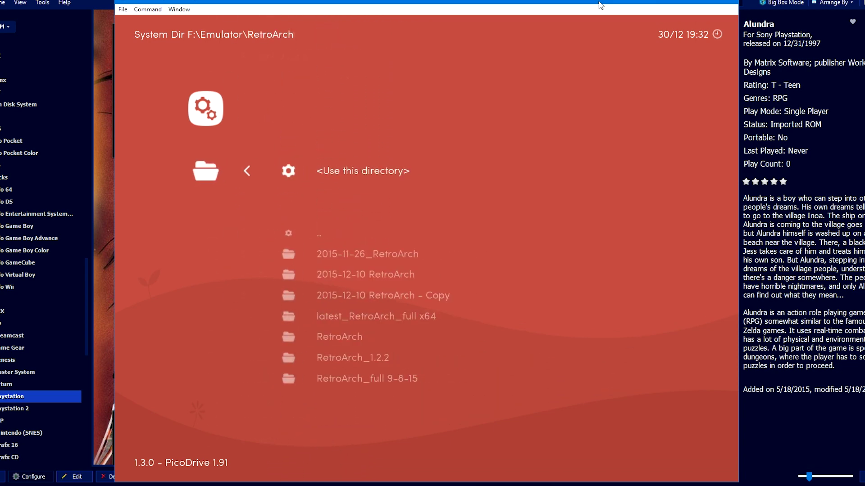
- Browse into the system folder of 2015-12-10 RetroArch for the System/BIOS directory
{"action": "key", "text": "Down"}
{"action": "key", "text": "Down"}
{"action": "key", "text": "Return"}
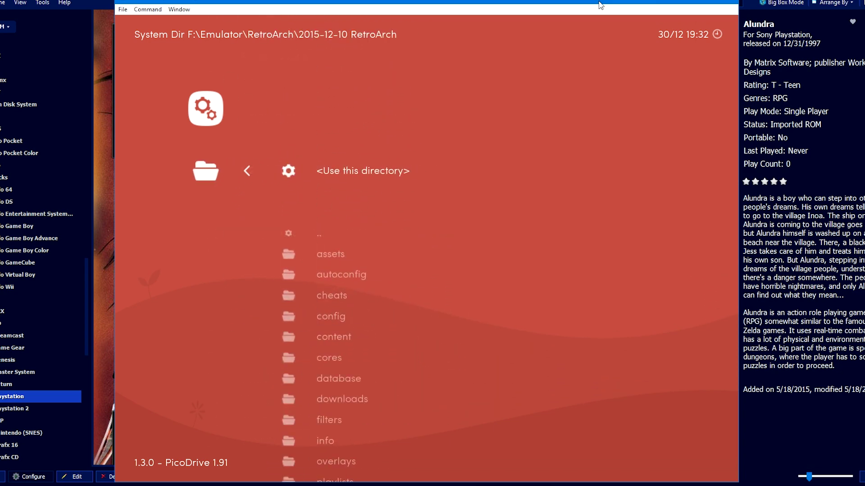
{"action": "key", "text": "Down"}
{"action": "key", "text": "Down"}
{"action": "key", "text": "Down"}
{"action": "key", "text": "Down"}
{"action": "key", "text": "Down"}
{"action": "key", "text": "Down"}
{"action": "key", "text": "Down"}
{"action": "key", "text": "Down"}
{"action": "key", "text": "Down"}
{"action": "key", "text": "Down"}
{"action": "key", "text": "Down"}
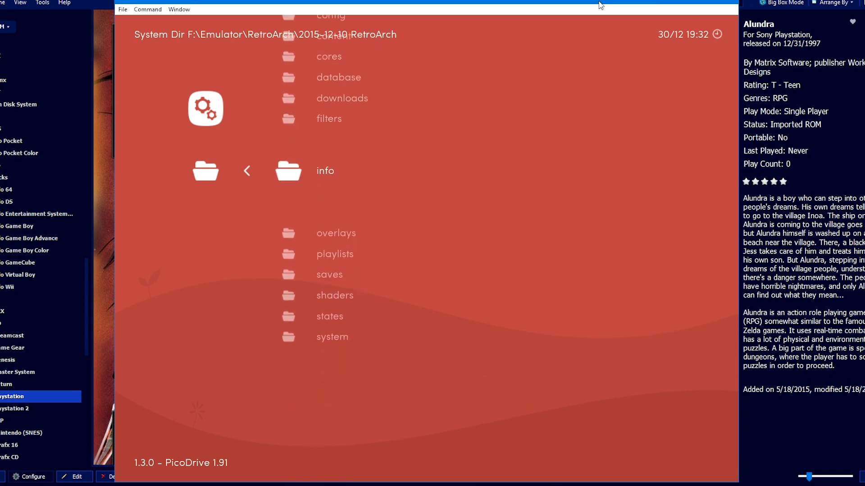
{"action": "key", "text": "Down"}
{"action": "key", "text": "Down"}
{"action": "key", "text": "Down"}
{"action": "key", "text": "Down"}
{"action": "key", "text": "Down"}
{"action": "key", "text": "Down"}
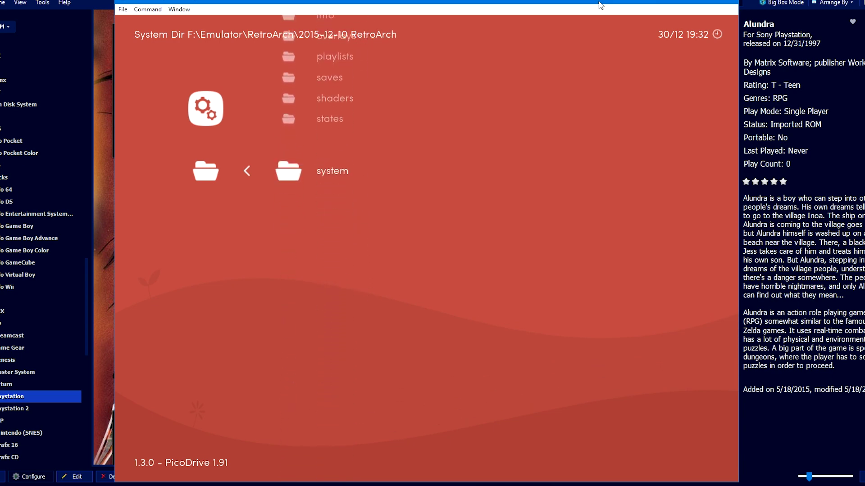
{"action": "key", "text": "Return"}
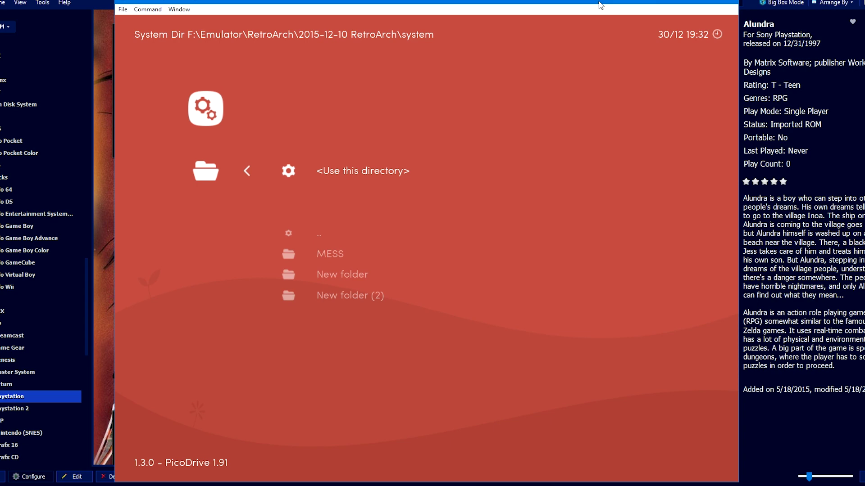
- Back out of the directory settings and quit RetroArch
{"action": "key", "text": "BackSpace"}
{"action": "key", "text": "BackSpace"}
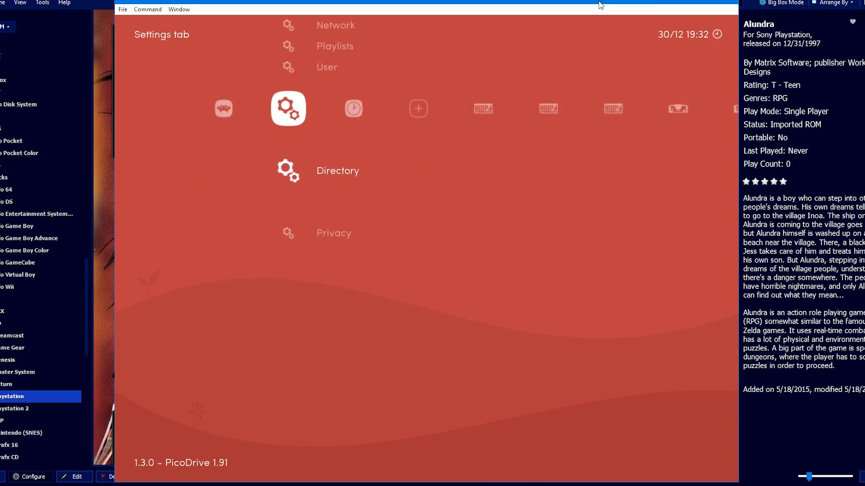
{"action": "key", "text": "Escape"}
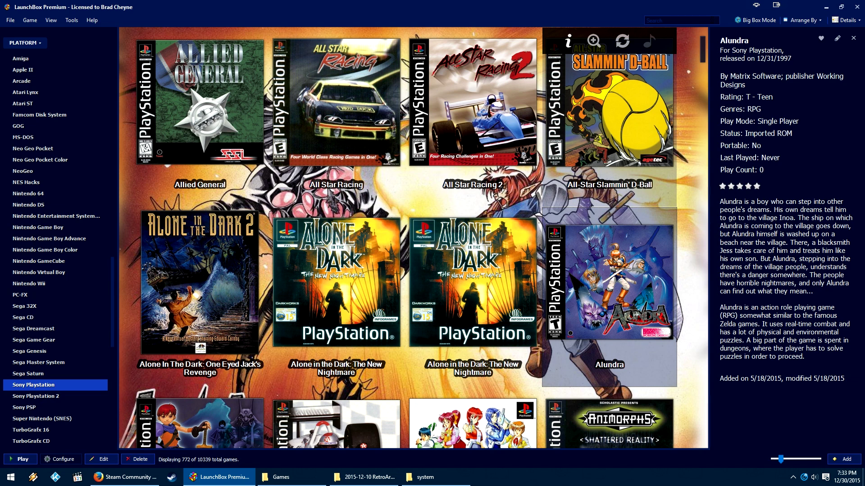
- Launch Alundra from the Sony Playstation games in LaunchBox and close the emulator window
{"action": "double_click", "coordinate": [645, 277]}
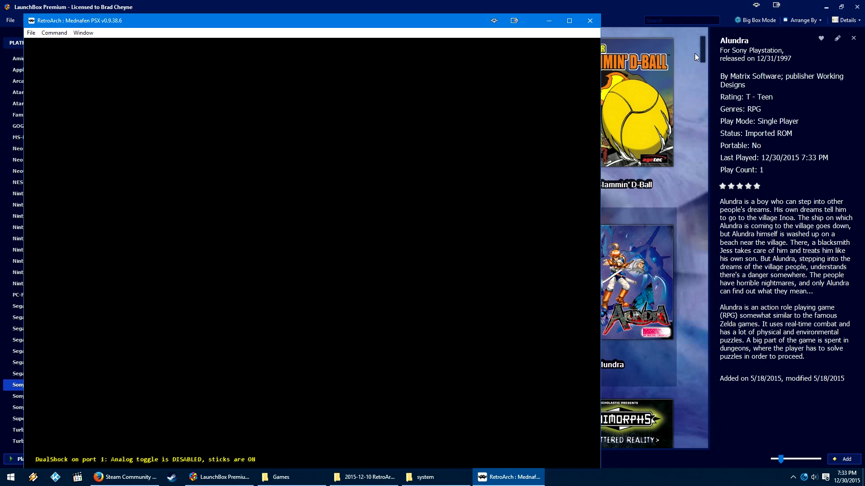
{"action": "left_click", "coordinate": [589, 21]}
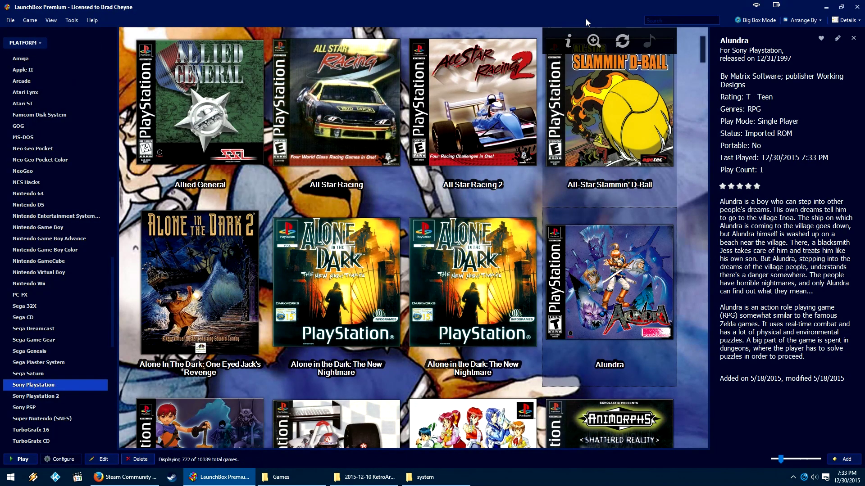